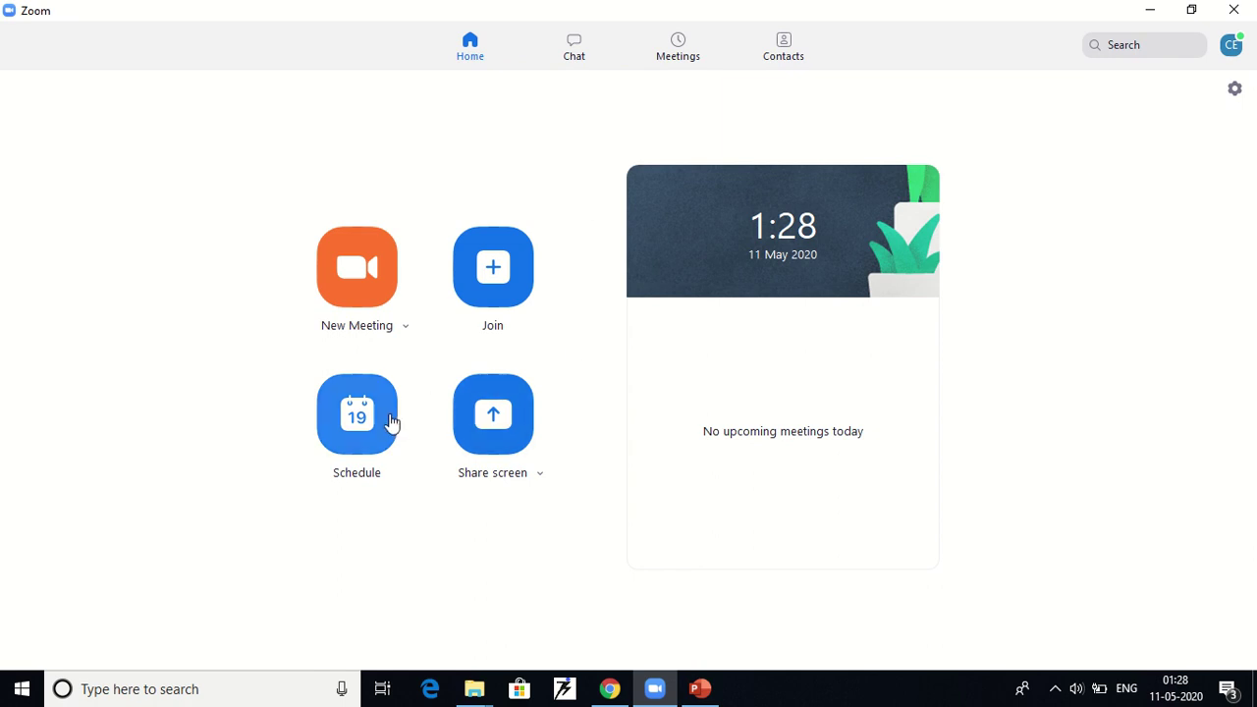
Start a new meeting, maximize its window, and choose More > Live on Custom Live Streaming Service.
{"action": "left_click", "coordinate": [376, 299]}
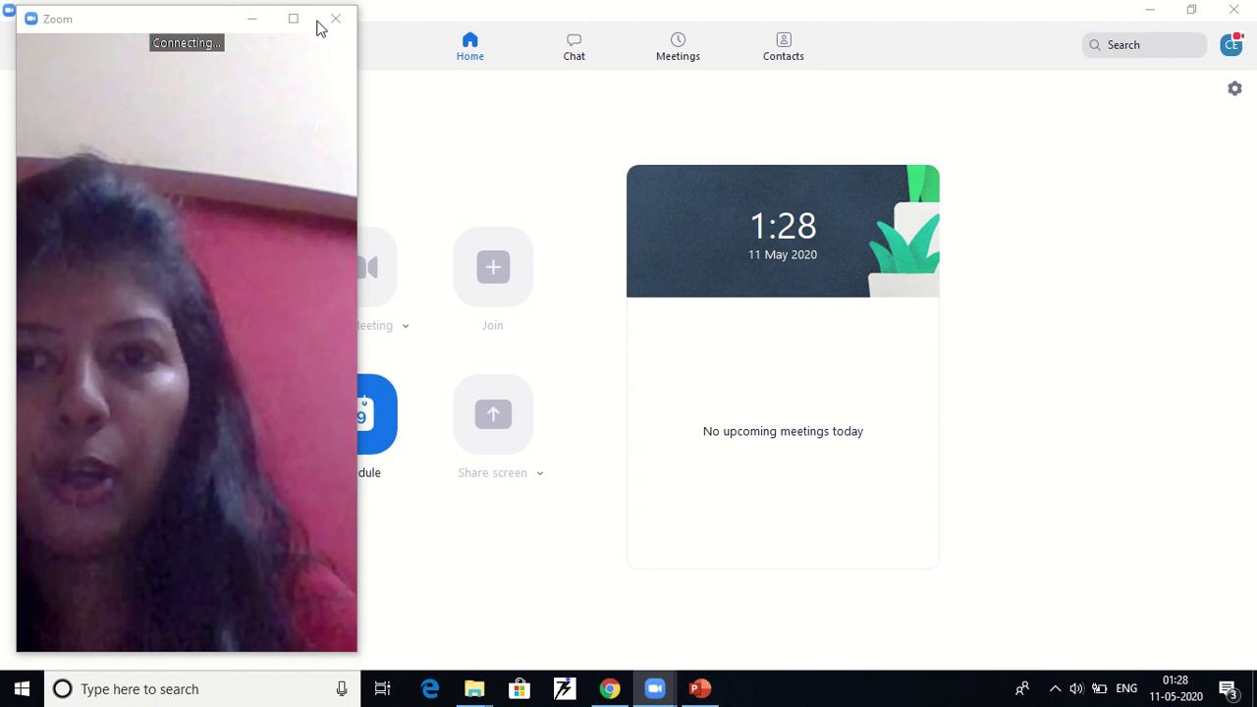
{"action": "left_click", "coordinate": [294, 21]}
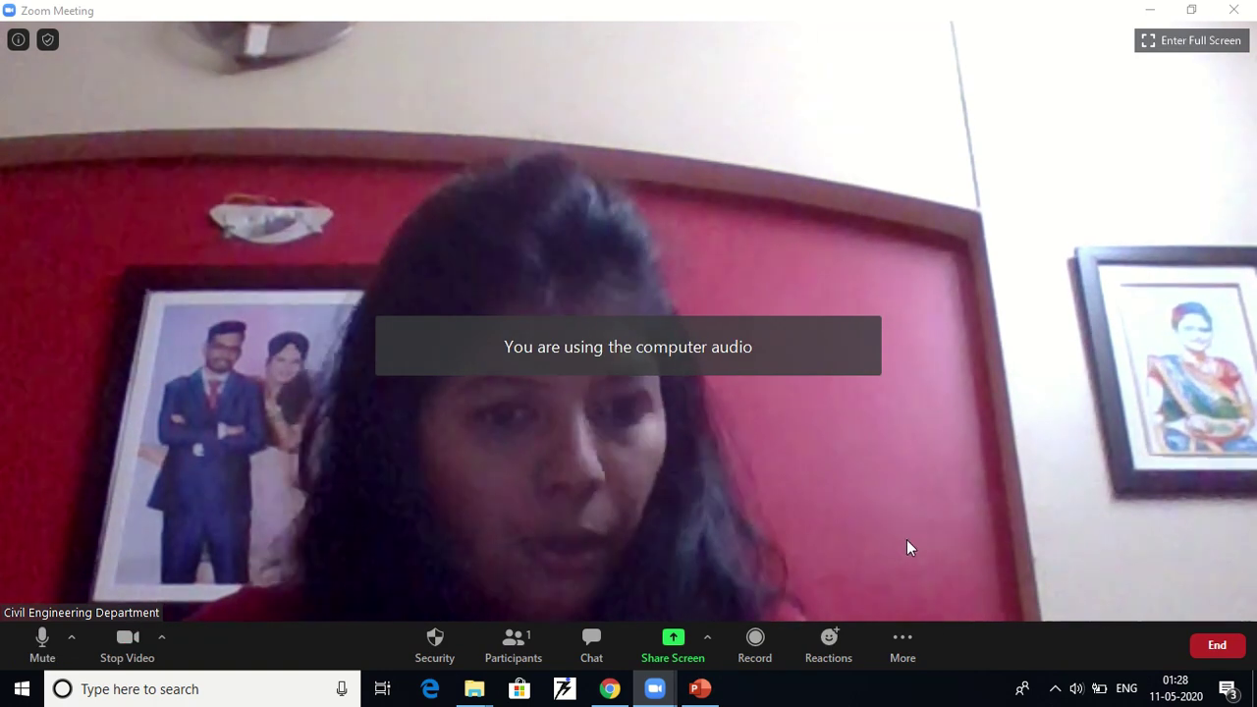
{"action": "left_click", "coordinate": [914, 637]}
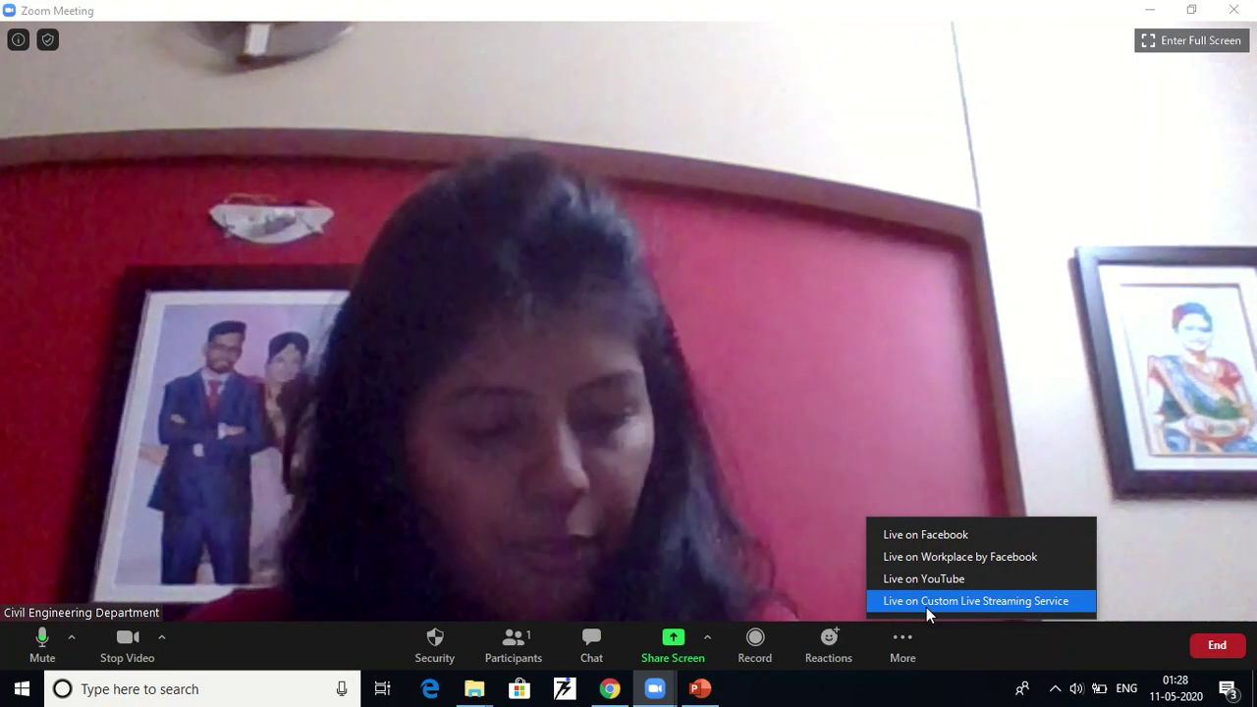
{"action": "left_click", "coordinate": [926, 607]}
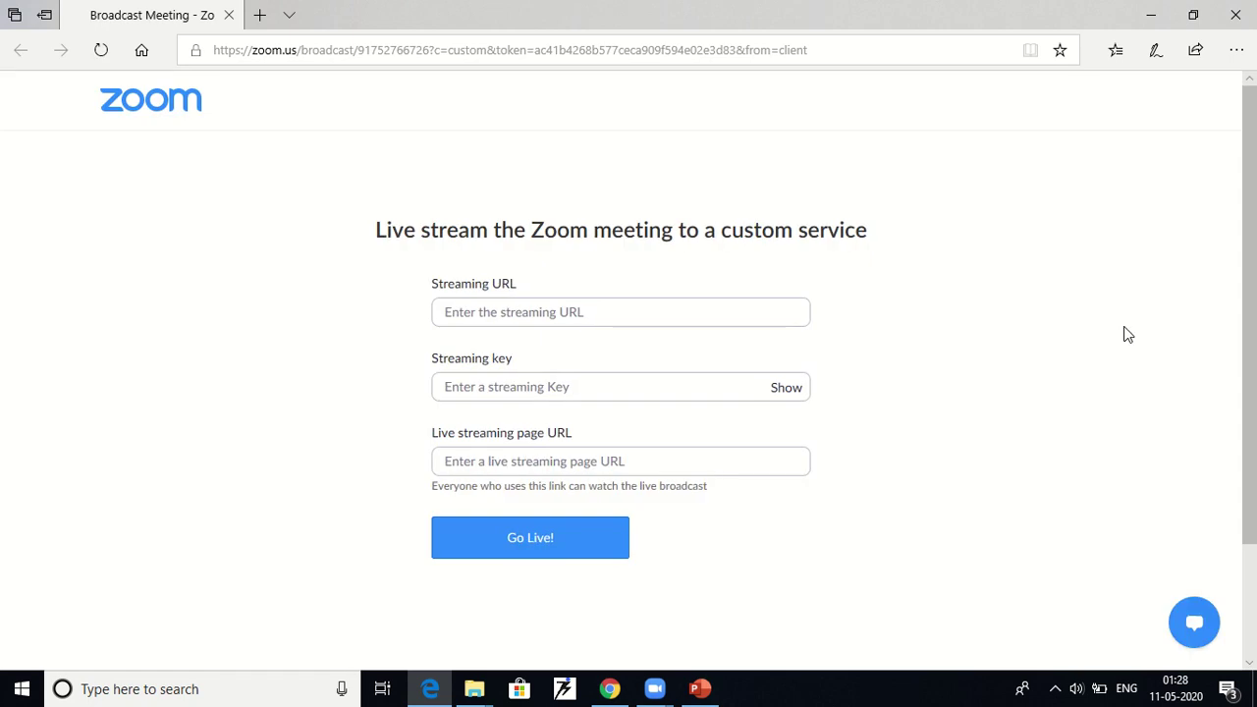
Go from the Civil Aspects channel page to its YouTube Studio dashboard.
{"action": "left_click", "coordinate": [612, 694]}
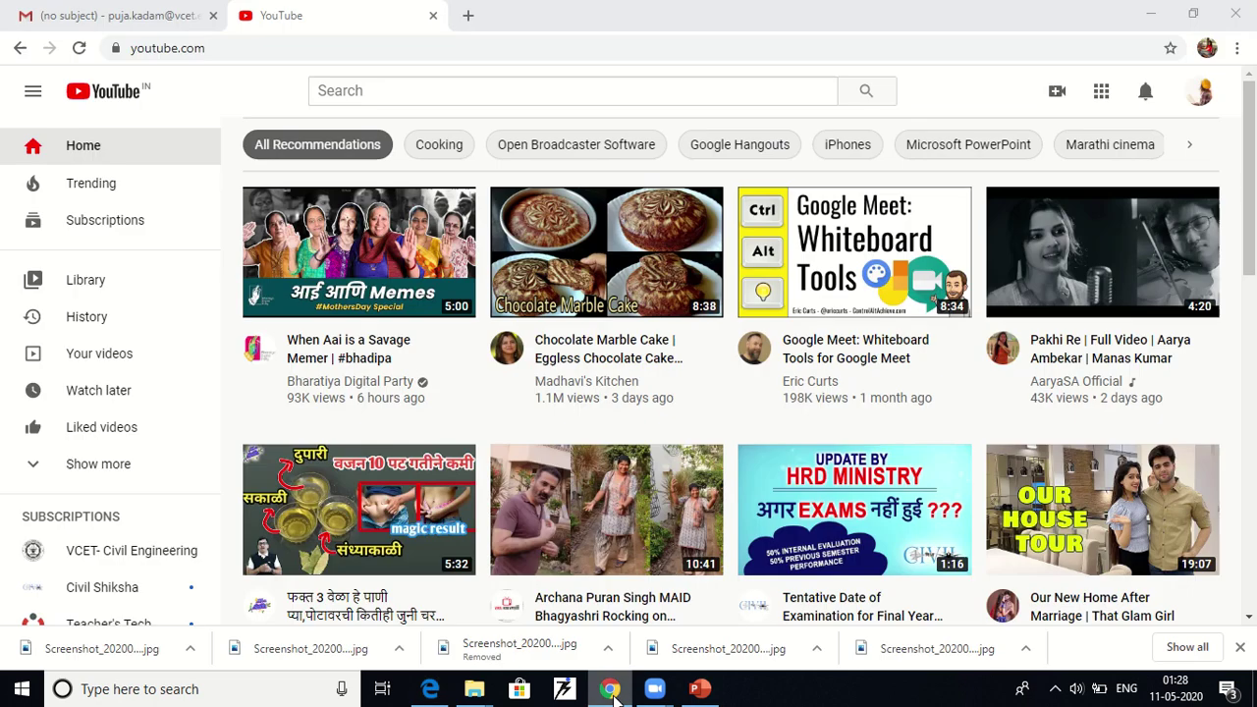
{"action": "left_click", "coordinate": [1193, 96]}
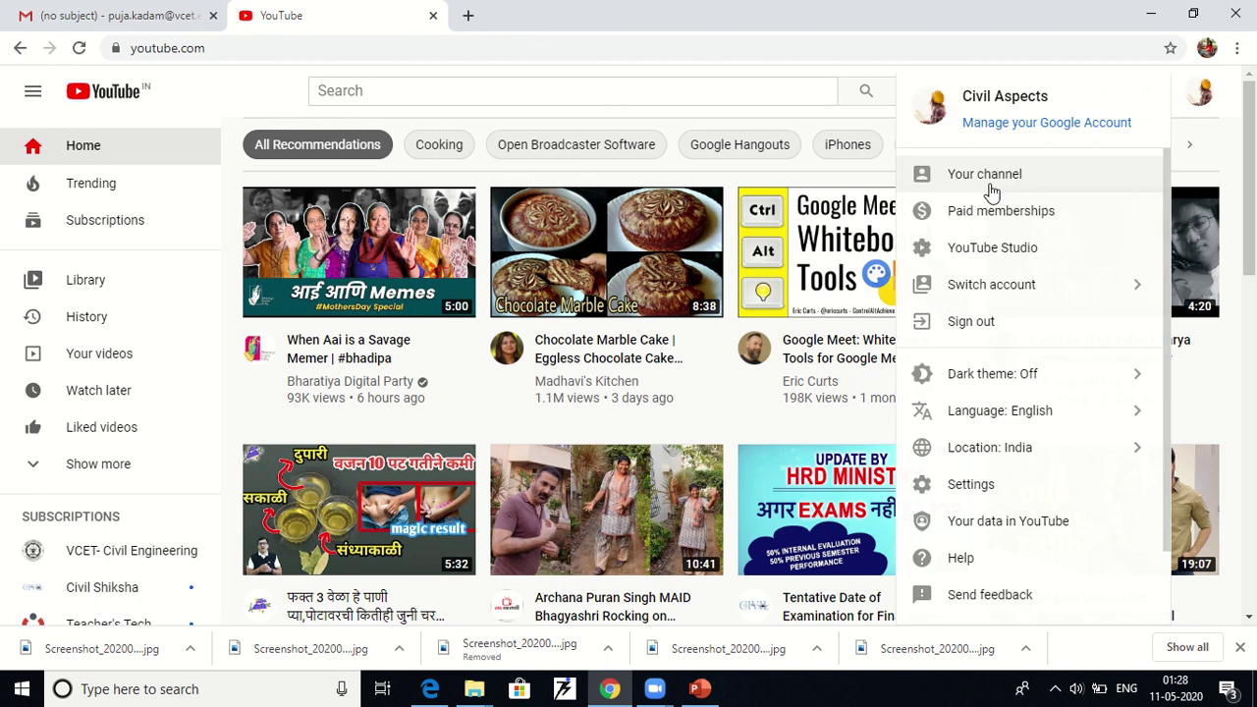
{"action": "left_click", "coordinate": [980, 189]}
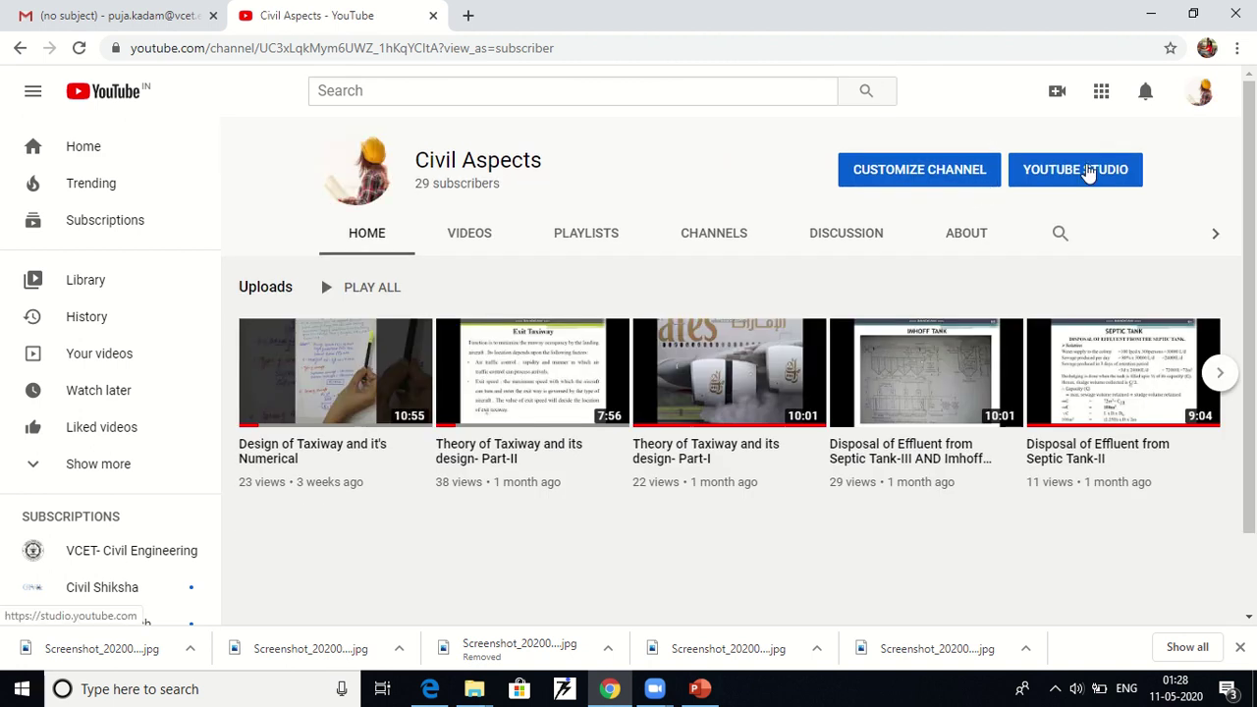
{"action": "left_click", "coordinate": [1089, 172]}
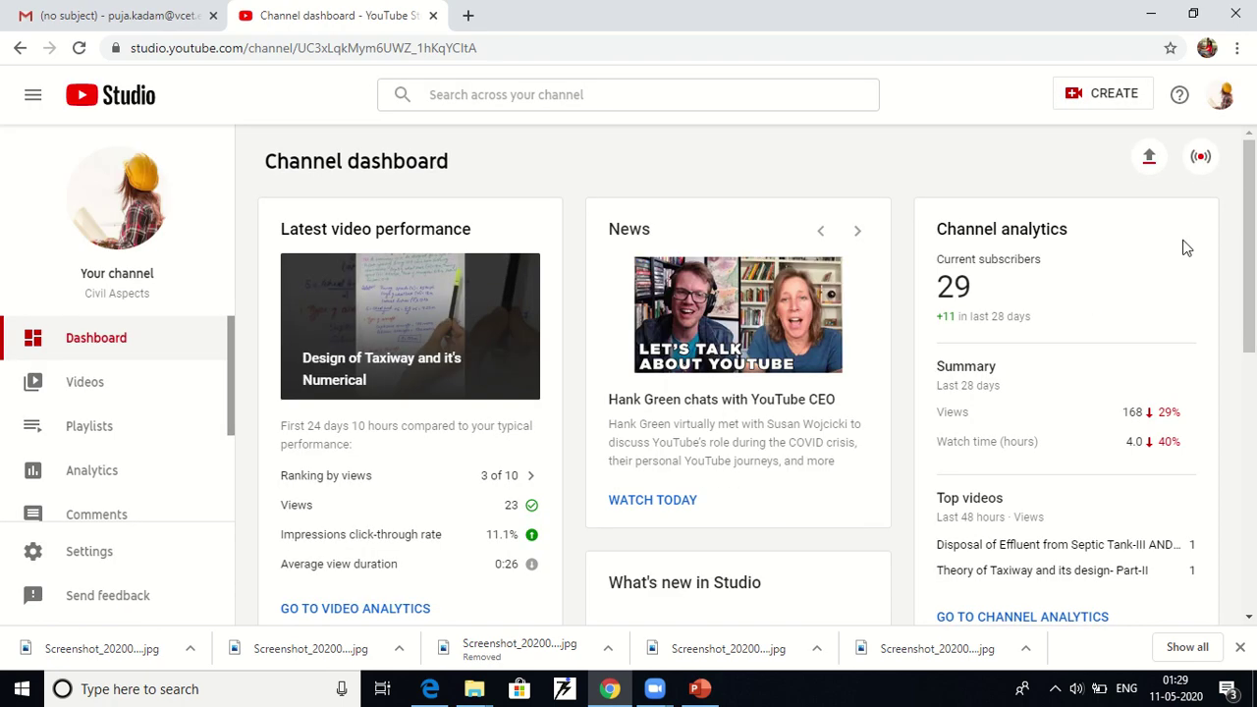
Set up a new live stream titled 'Webinar 1', Private, and marked not made for kids.
{"action": "left_click", "coordinate": [1200, 159]}
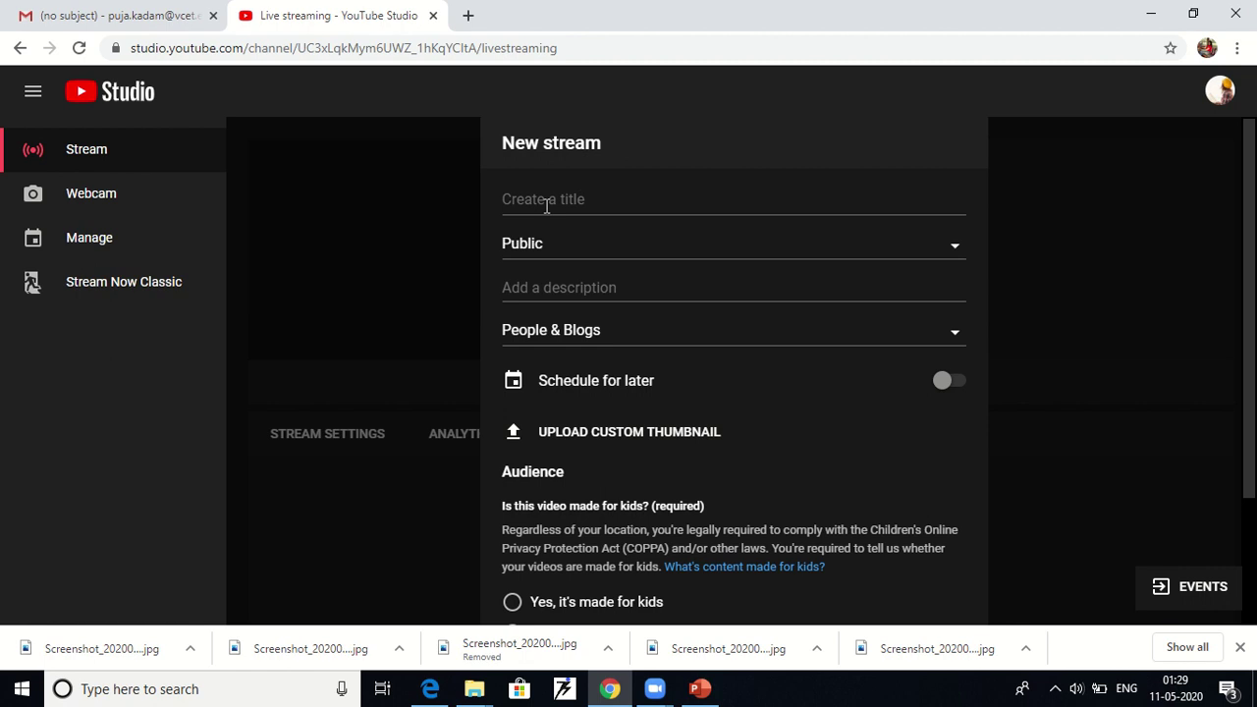
{"action": "left_click", "coordinate": [544, 206]}
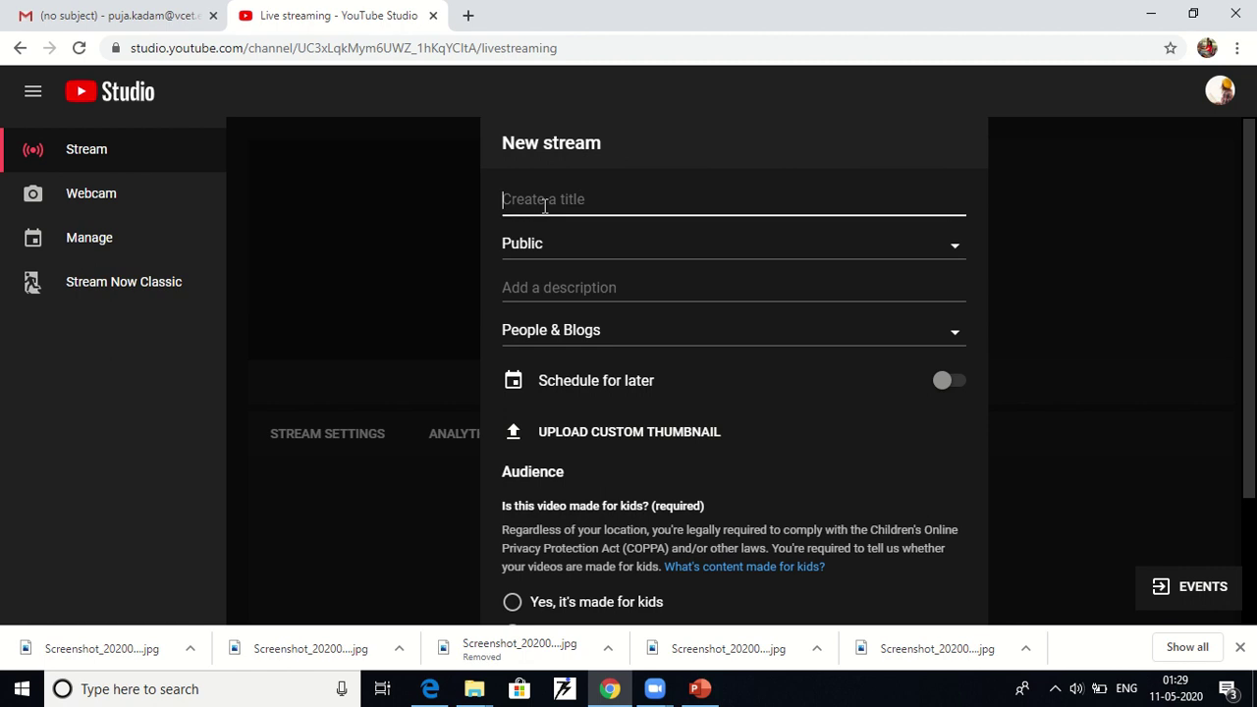
{"action": "type", "text": "Webinar"}
{"action": "type", "text": " 1"}
{"action": "left_click", "coordinate": [609, 250]}
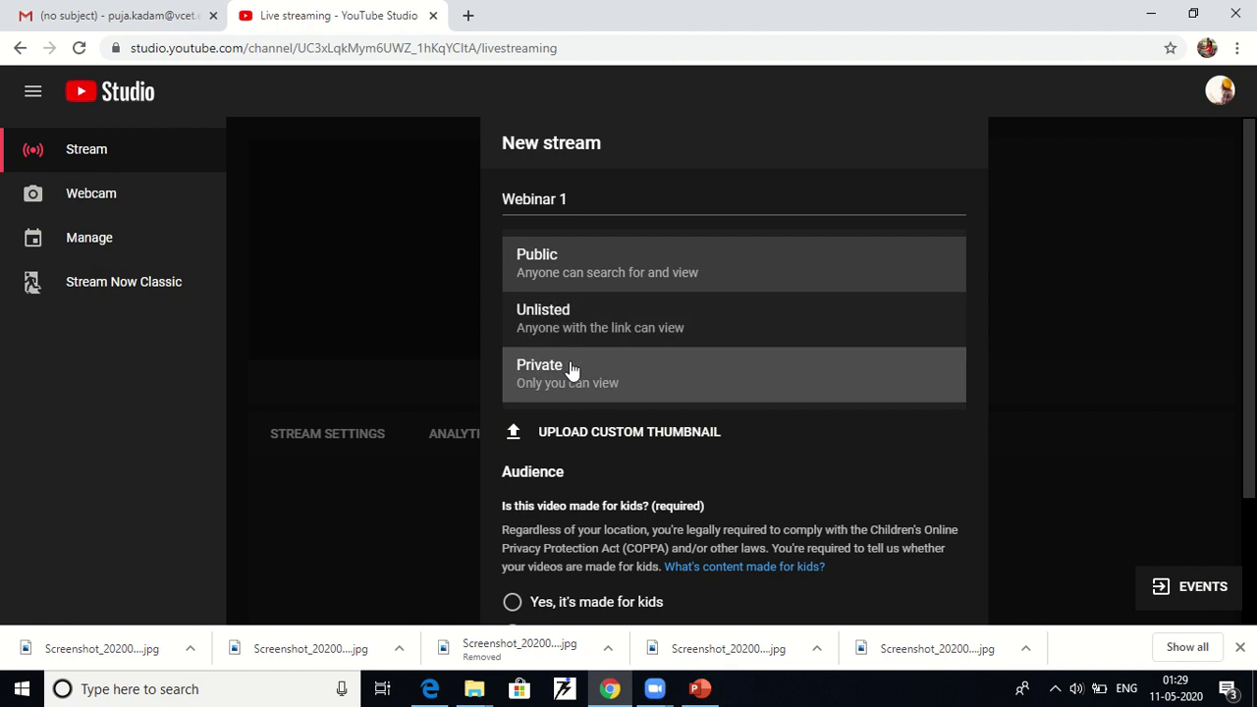
{"action": "left_click", "coordinate": [572, 368]}
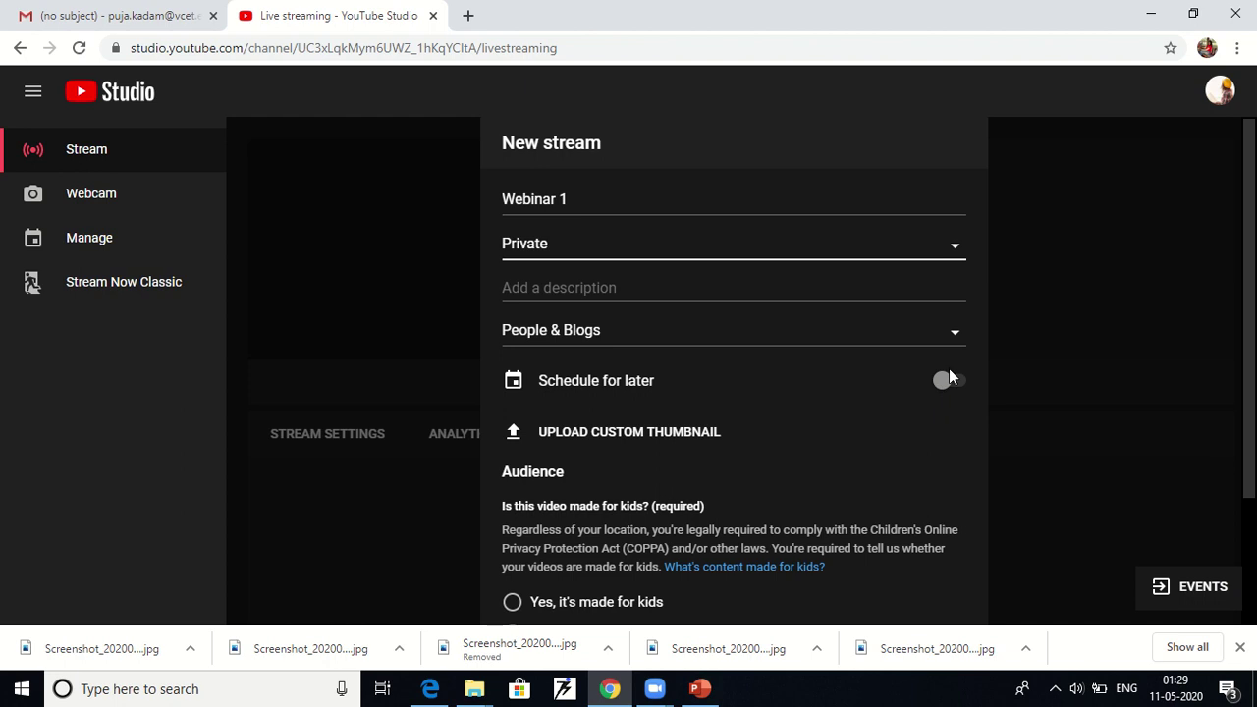
{"action": "scroll", "coordinate": [734, 392], "scroll_direction": "down", "scroll_amount": 2}
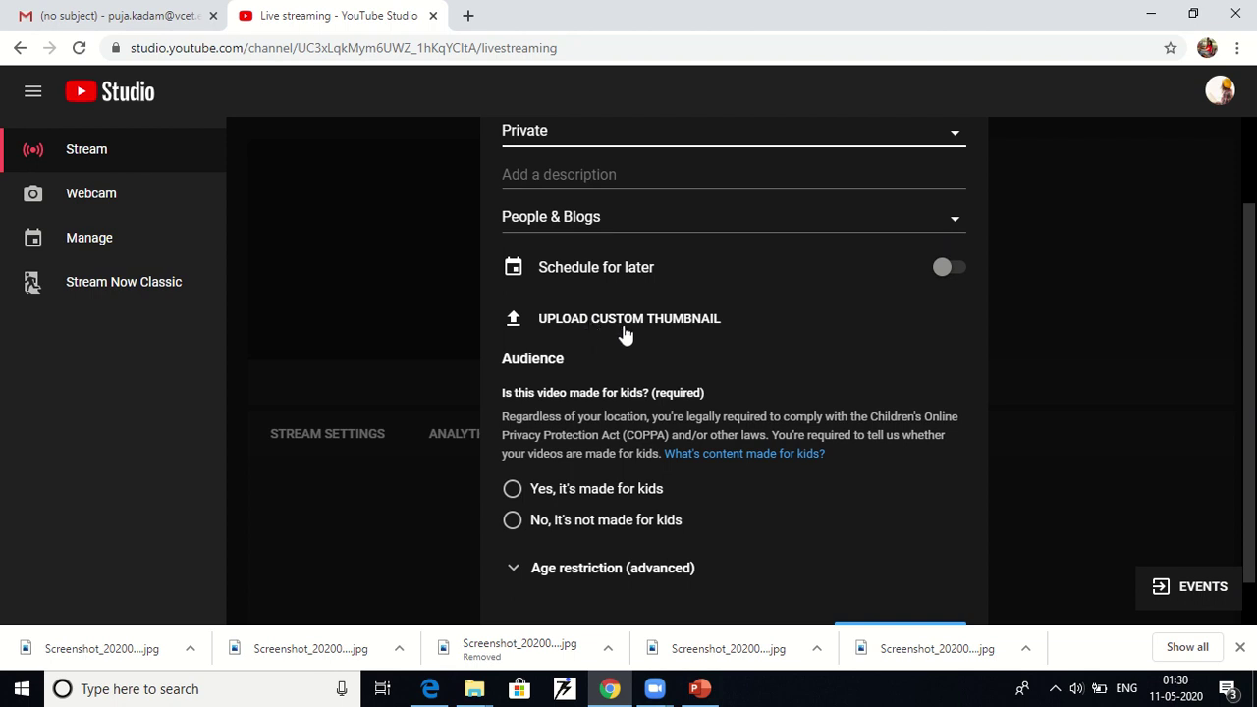
{"action": "left_click", "coordinate": [517, 524]}
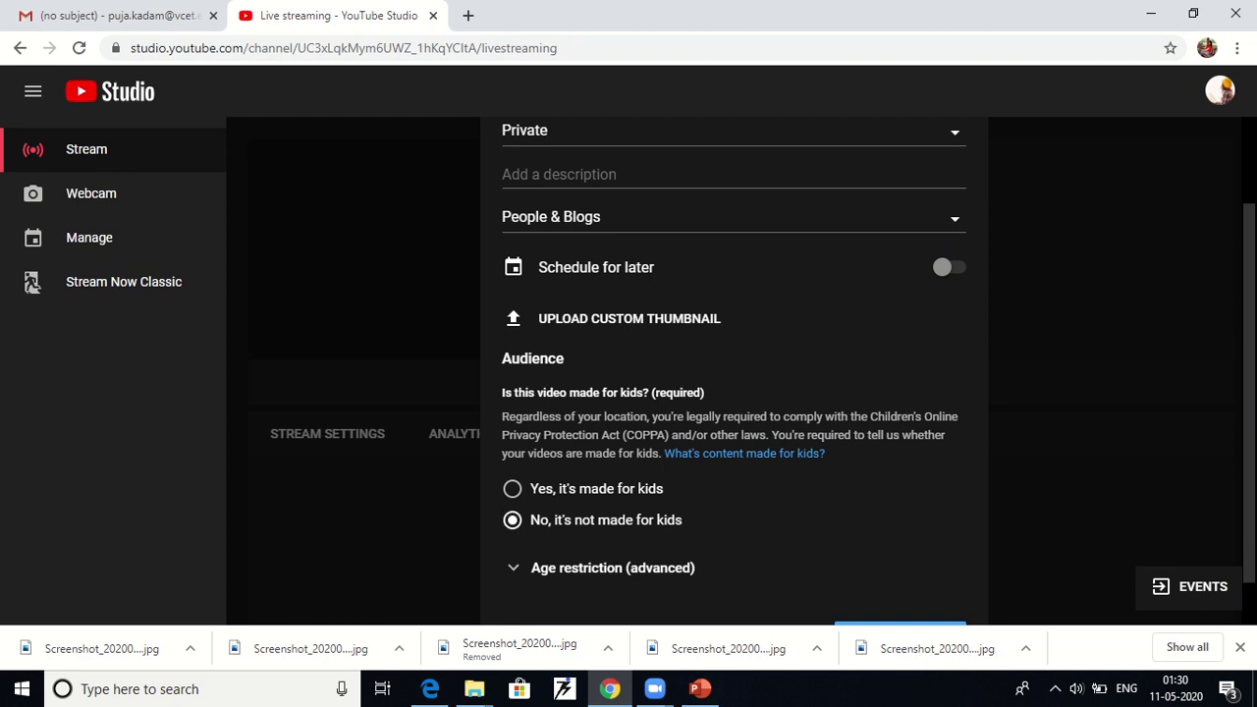
{"action": "scroll", "coordinate": [687, 545], "scroll_direction": "down", "scroll_amount": 2}
Create the Webinar 1 stream and scroll down to its Stream key and Stream URL fields.
{"action": "left_click", "coordinate": [894, 588]}
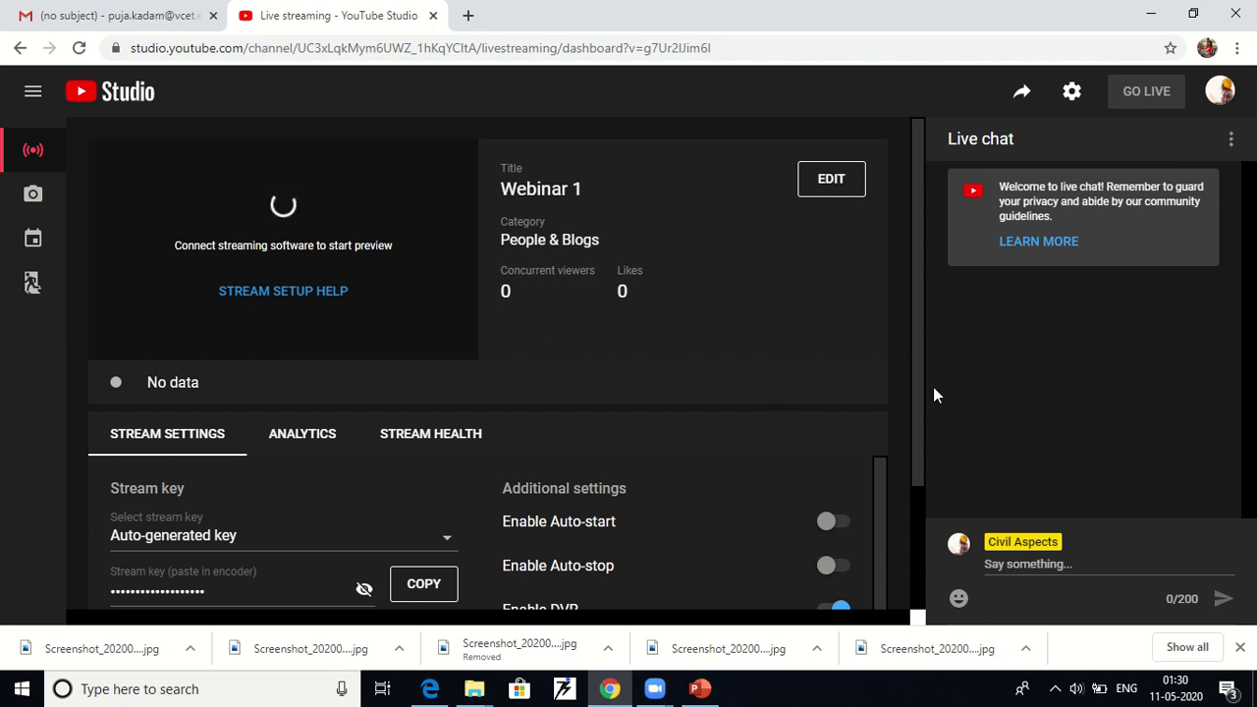
{"action": "scroll", "coordinate": [924, 442], "scroll_direction": "down", "scroll_amount": 2}
{"action": "scroll", "coordinate": [924, 464], "scroll_direction": "down", "scroll_amount": 2}
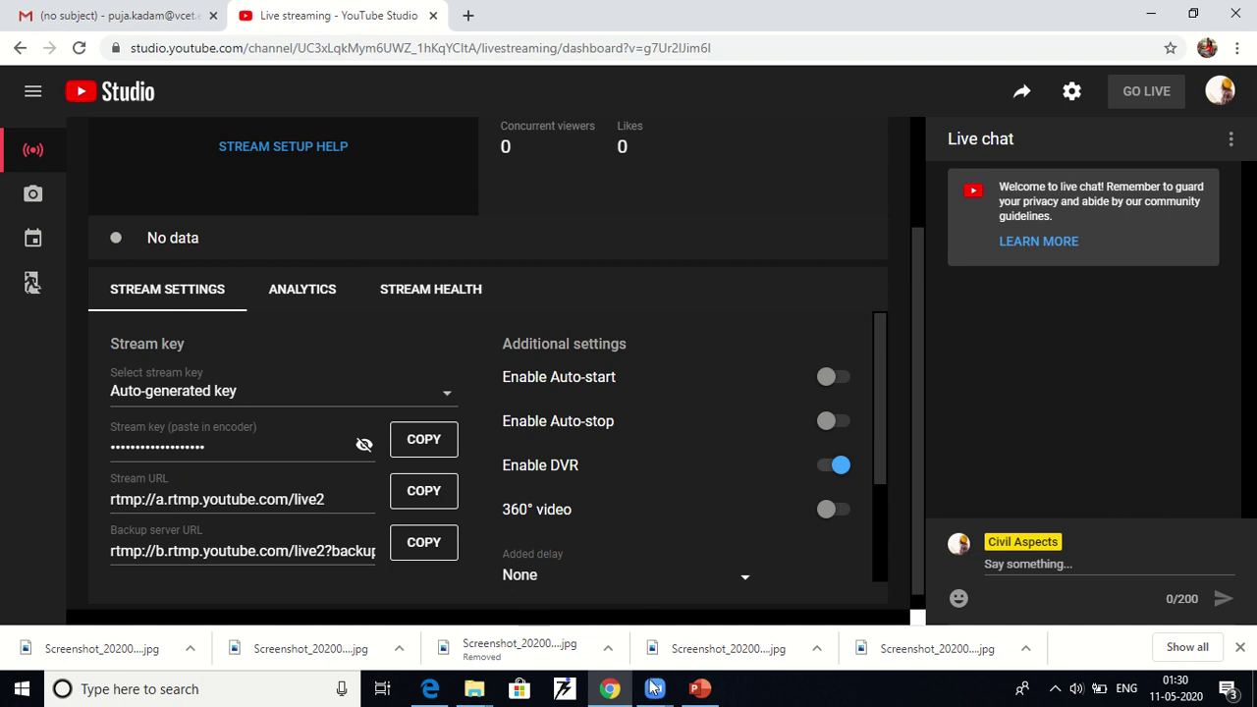
{"action": "mouse_move", "coordinate": [654, 689]}
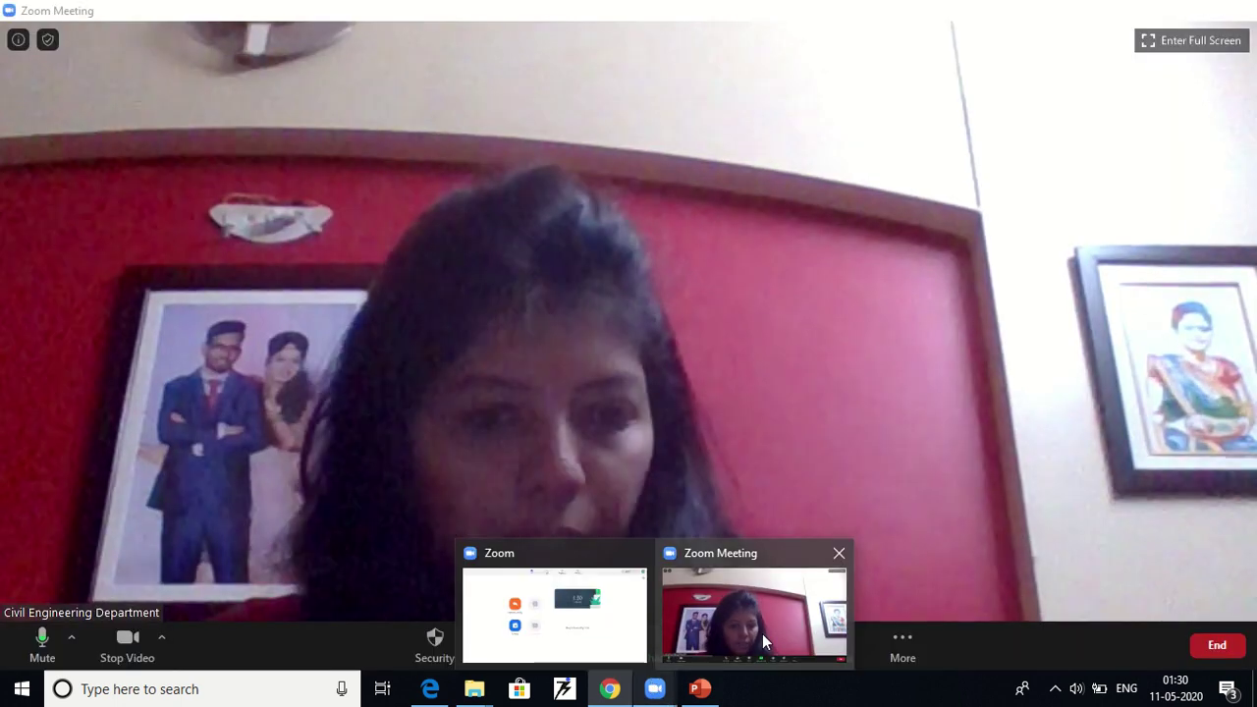
Reopen Zoom's custom streaming page and paste YouTube's stream URL rtmp://a.rtmp.youtube.com/live2 into Streaming URL.
{"action": "left_click", "coordinate": [764, 640]}
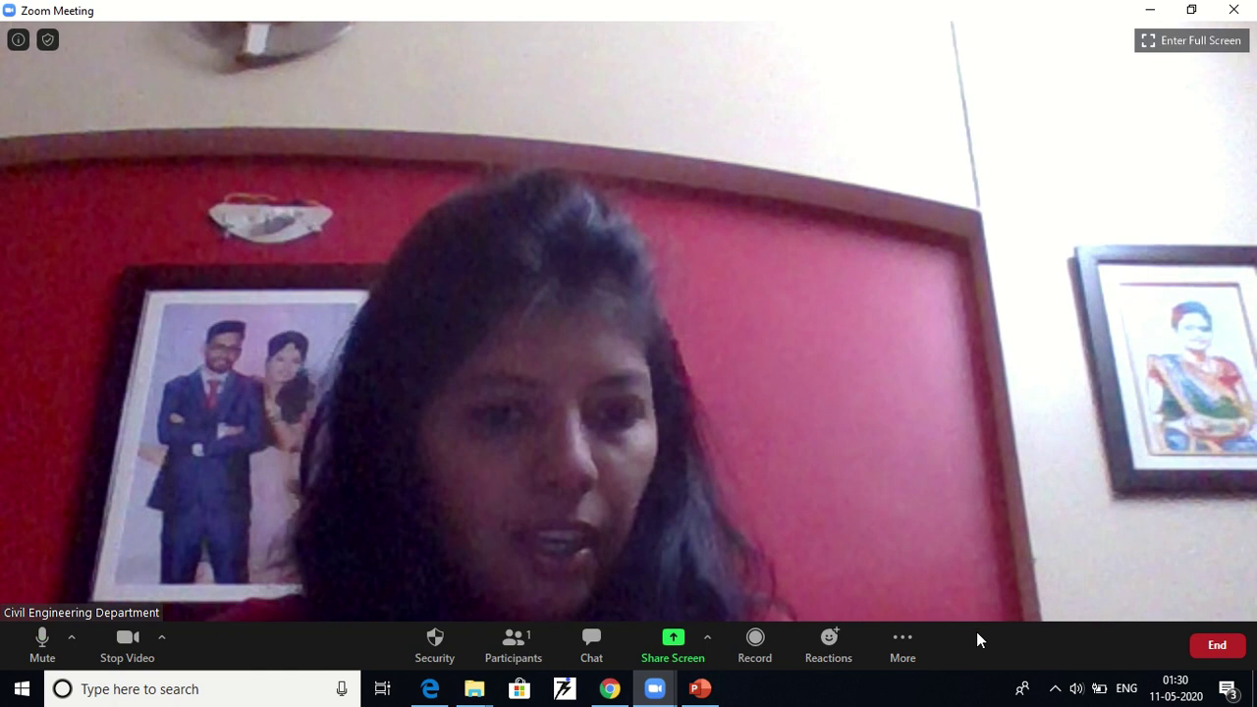
{"action": "left_click", "coordinate": [908, 643]}
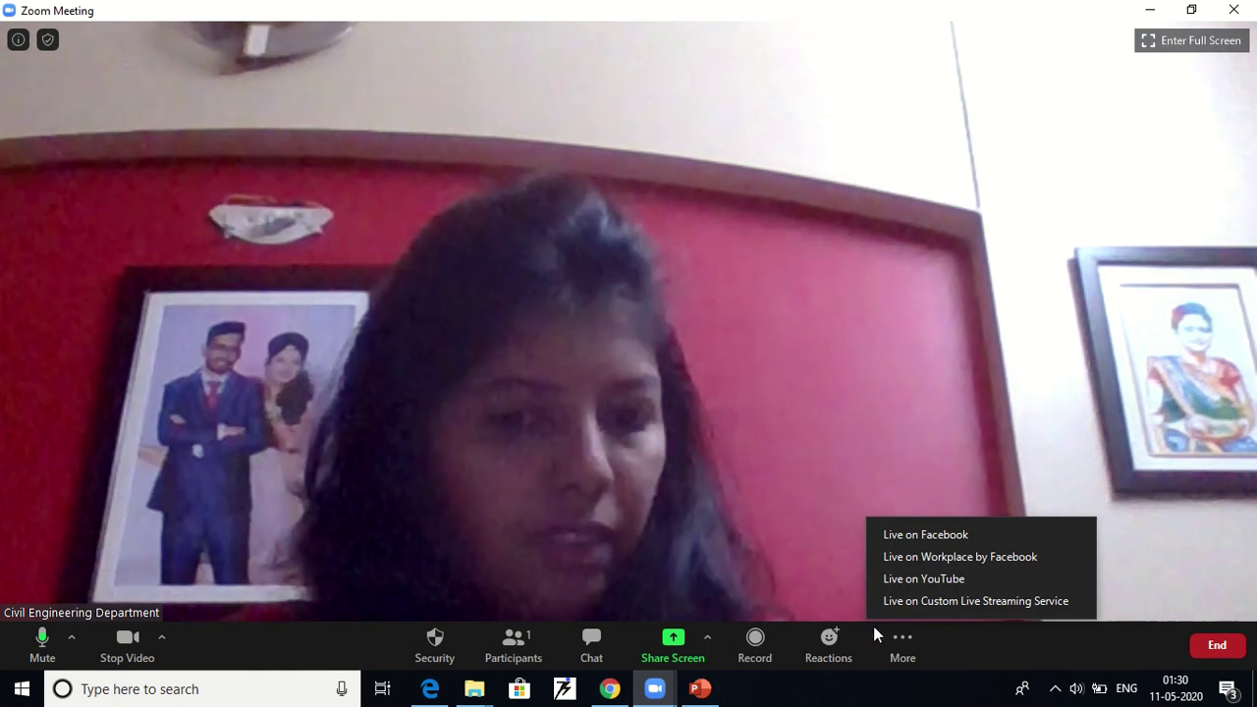
{"action": "left_click", "coordinate": [432, 690]}
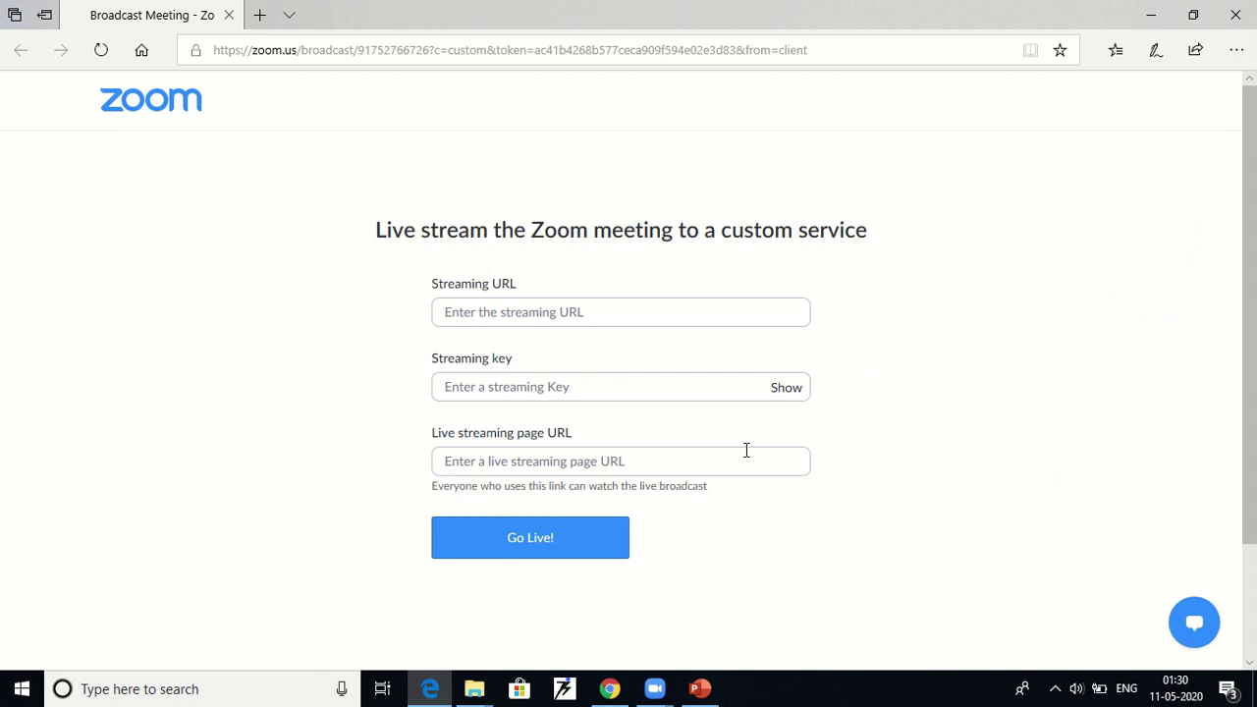
{"action": "left_click", "coordinate": [551, 319]}
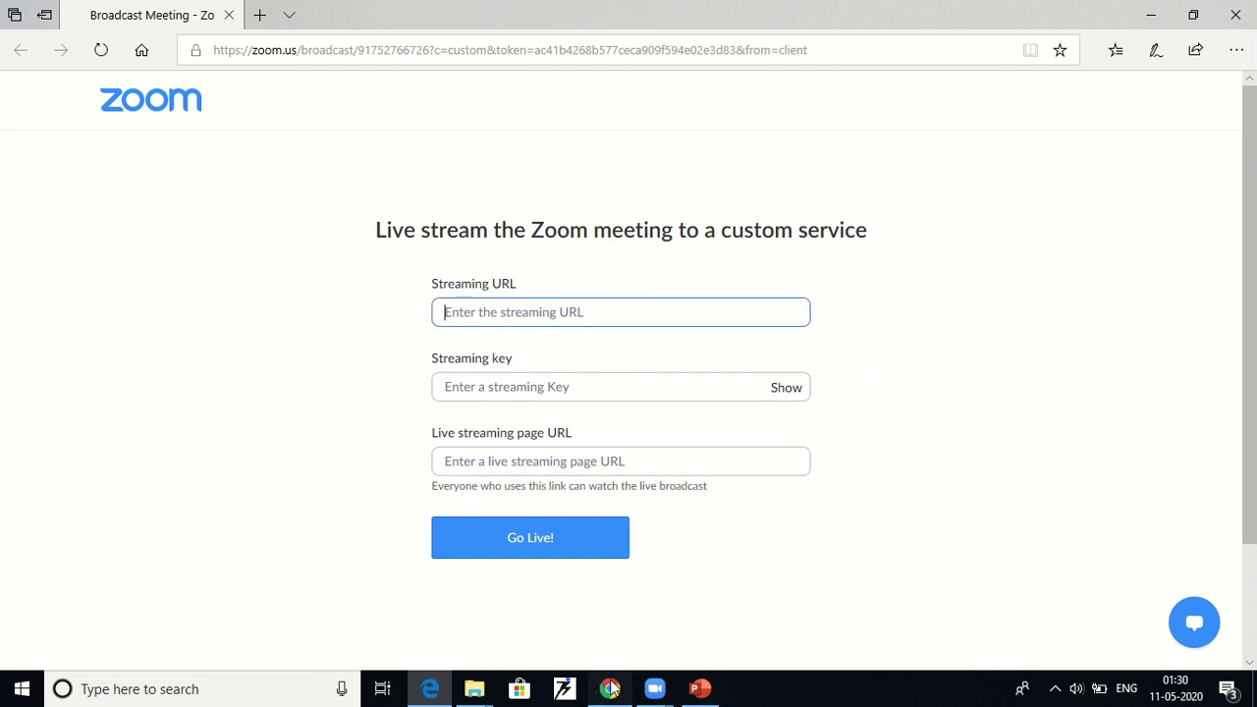
{"action": "left_click", "coordinate": [609, 688]}
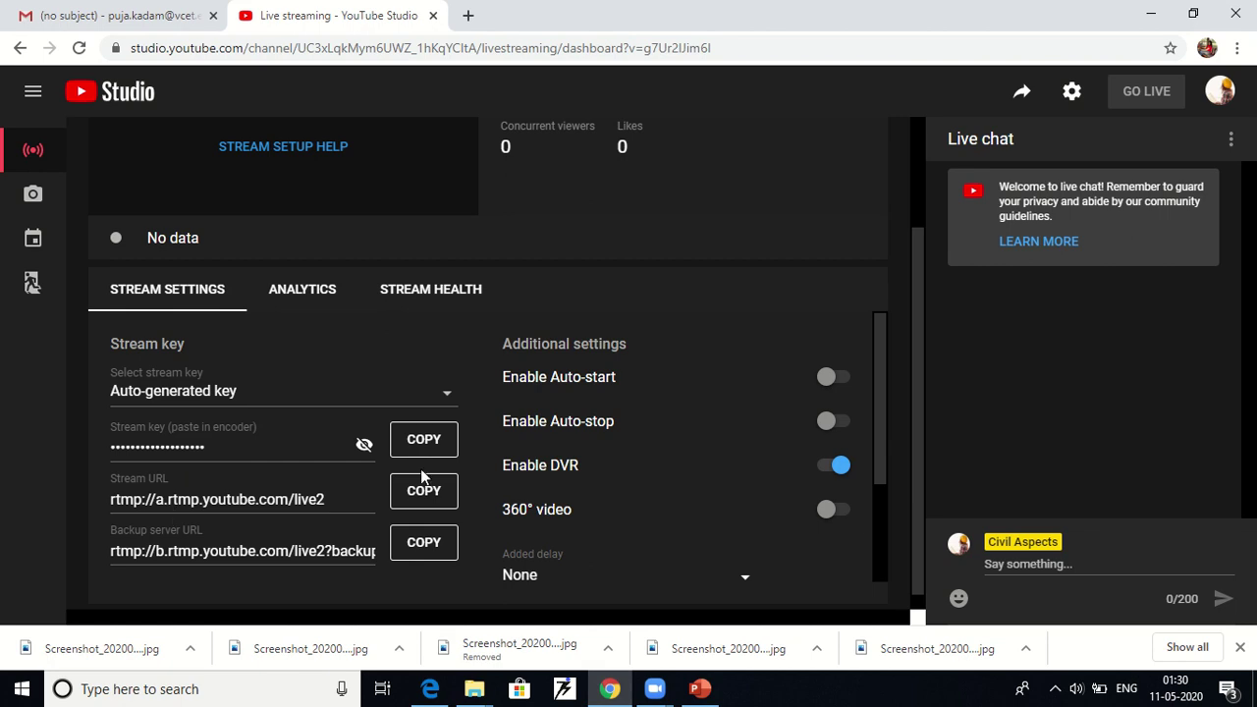
{"action": "left_click", "coordinate": [424, 499]}
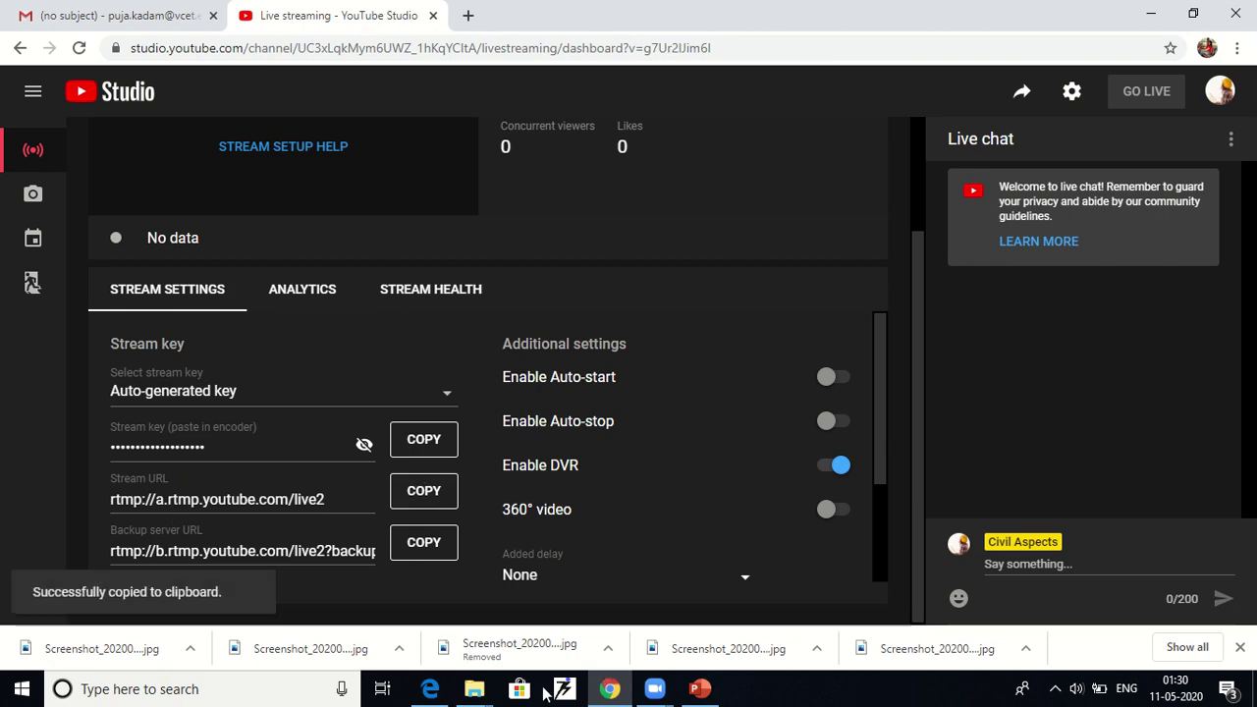
{"action": "left_click", "coordinate": [430, 688]}
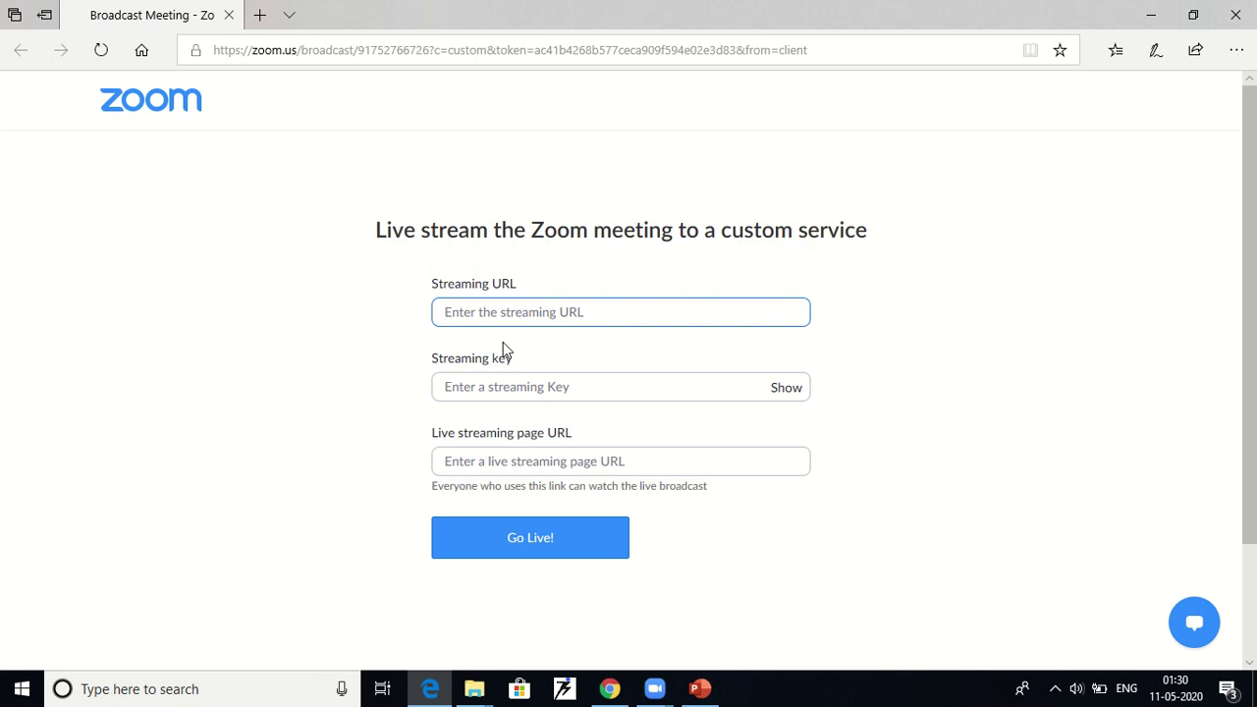
{"action": "key", "text": "ctrl+v"}
Copy the YouTube stream key and paste it into Zoom's Streaming key field.
{"action": "left_click", "coordinate": [555, 408]}
{"action": "left_click", "coordinate": [609, 688]}
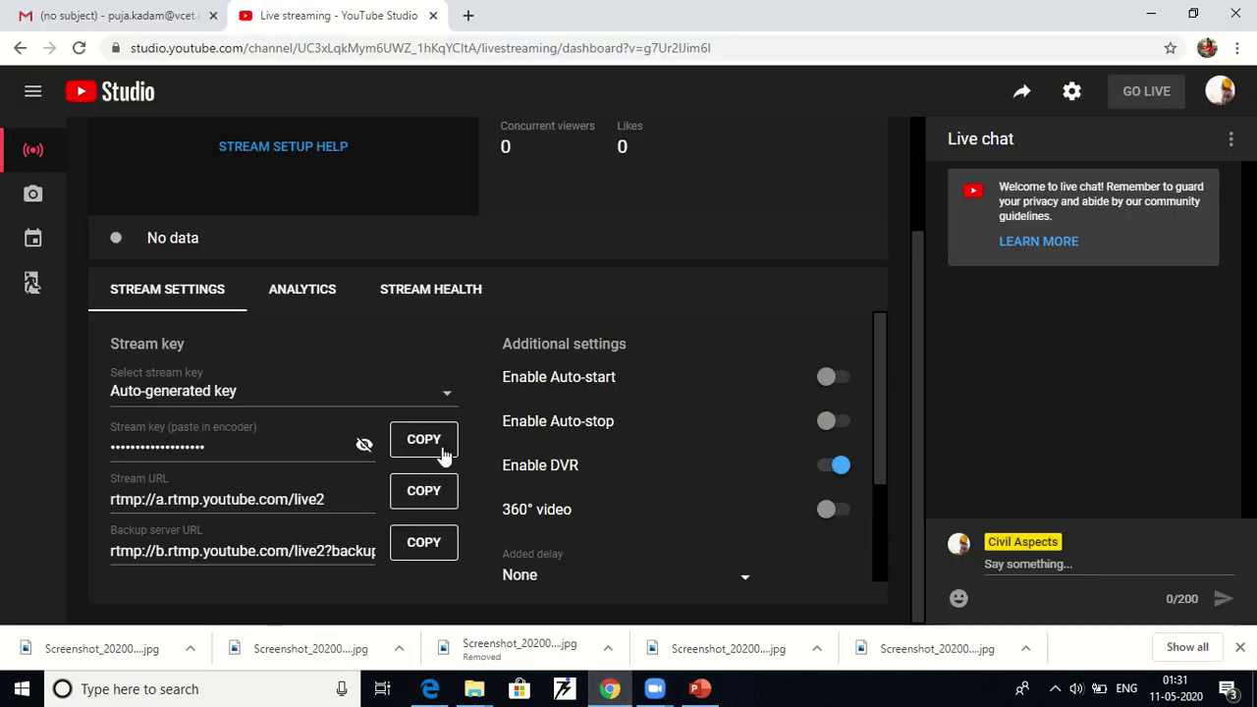
{"action": "left_click", "coordinate": [436, 445]}
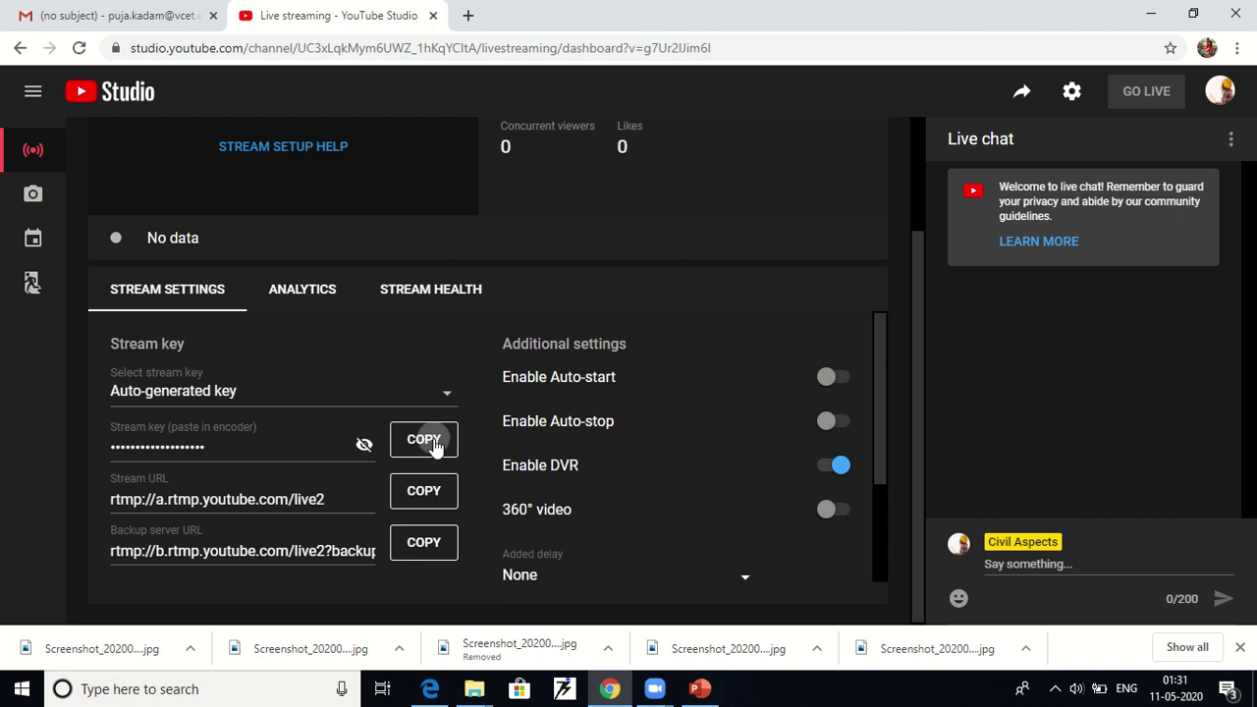
{"action": "left_click", "coordinate": [428, 692]}
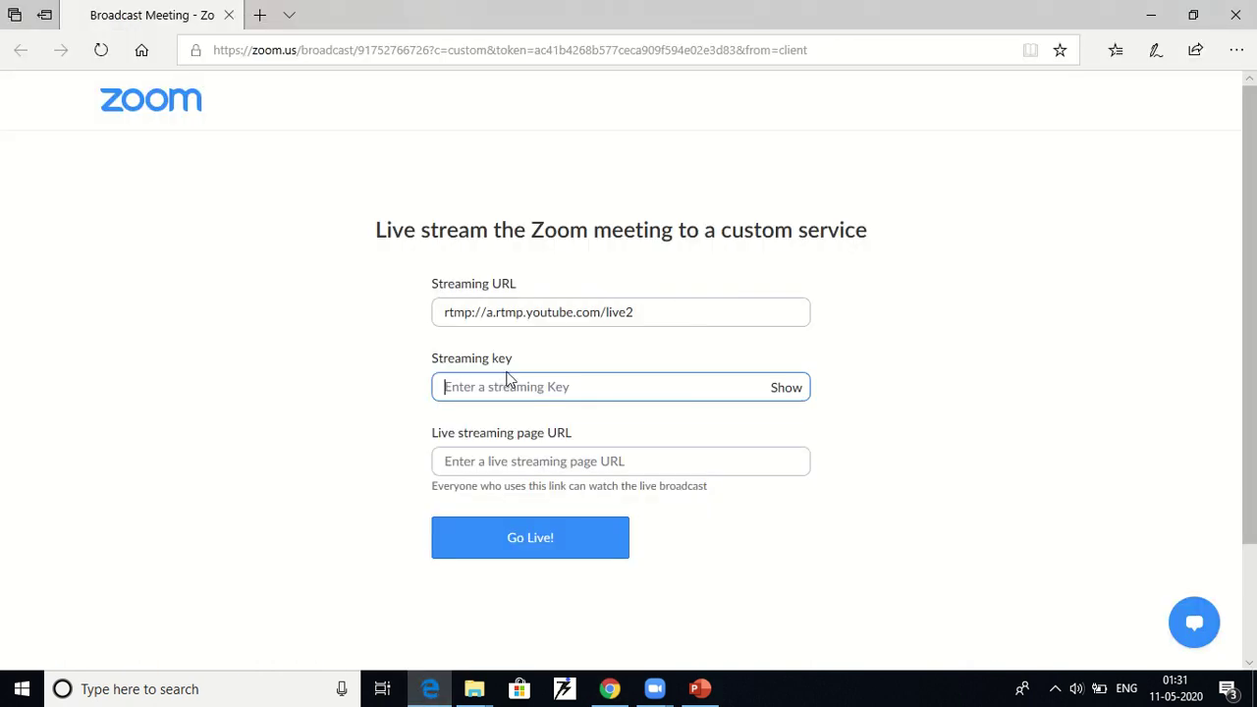
{"action": "key", "text": "ctrl+v"}
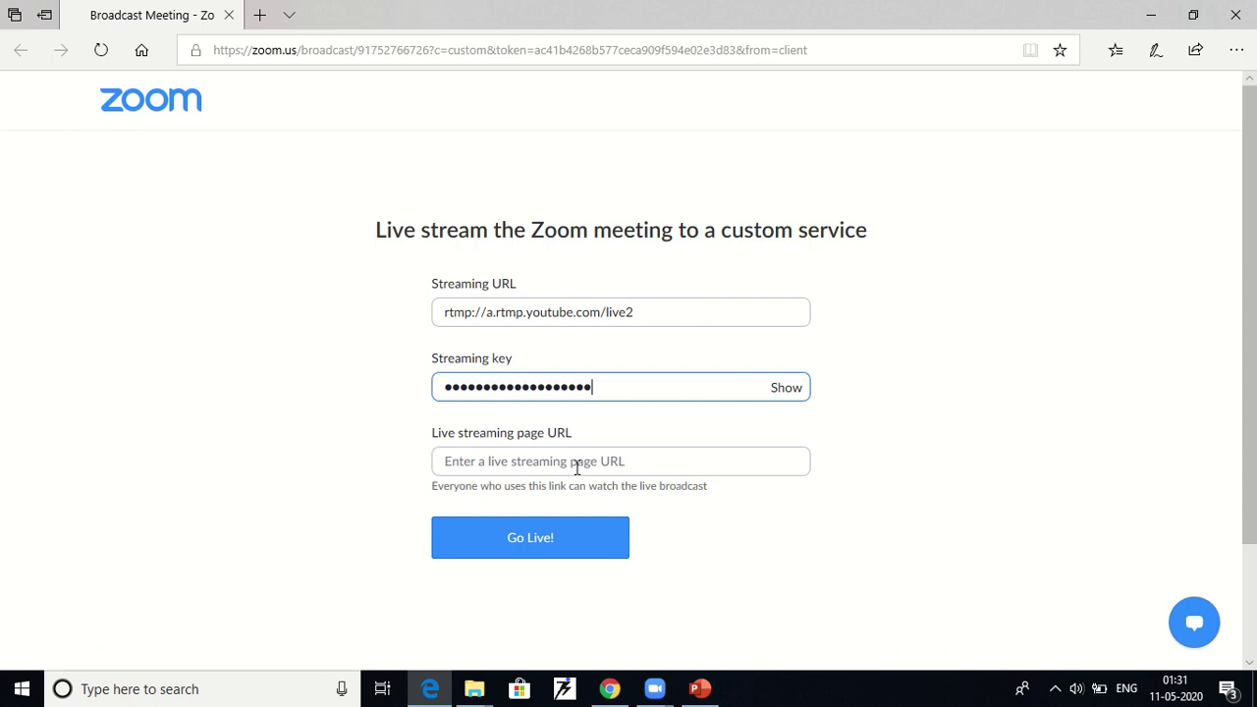
Copy the Webinar 1 stream's shareable link from the Live streaming list's Options menu.
{"action": "left_click", "coordinate": [609, 688]}
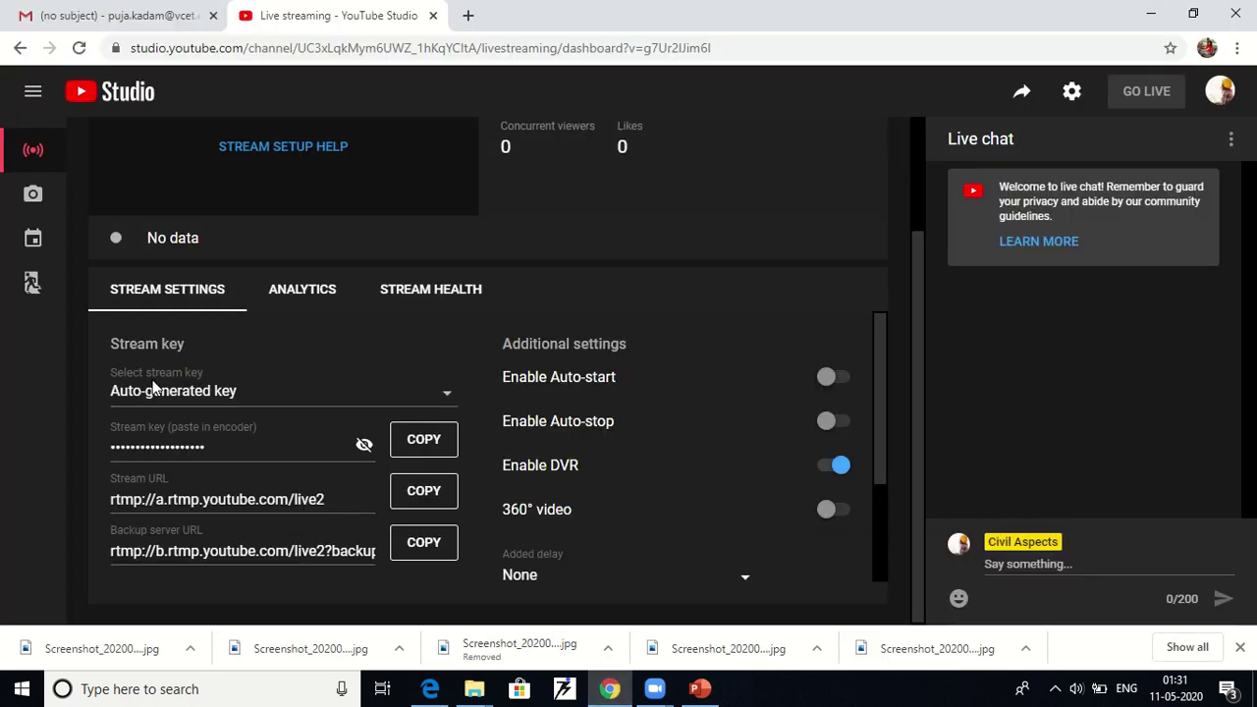
{"action": "left_click", "coordinate": [44, 236]}
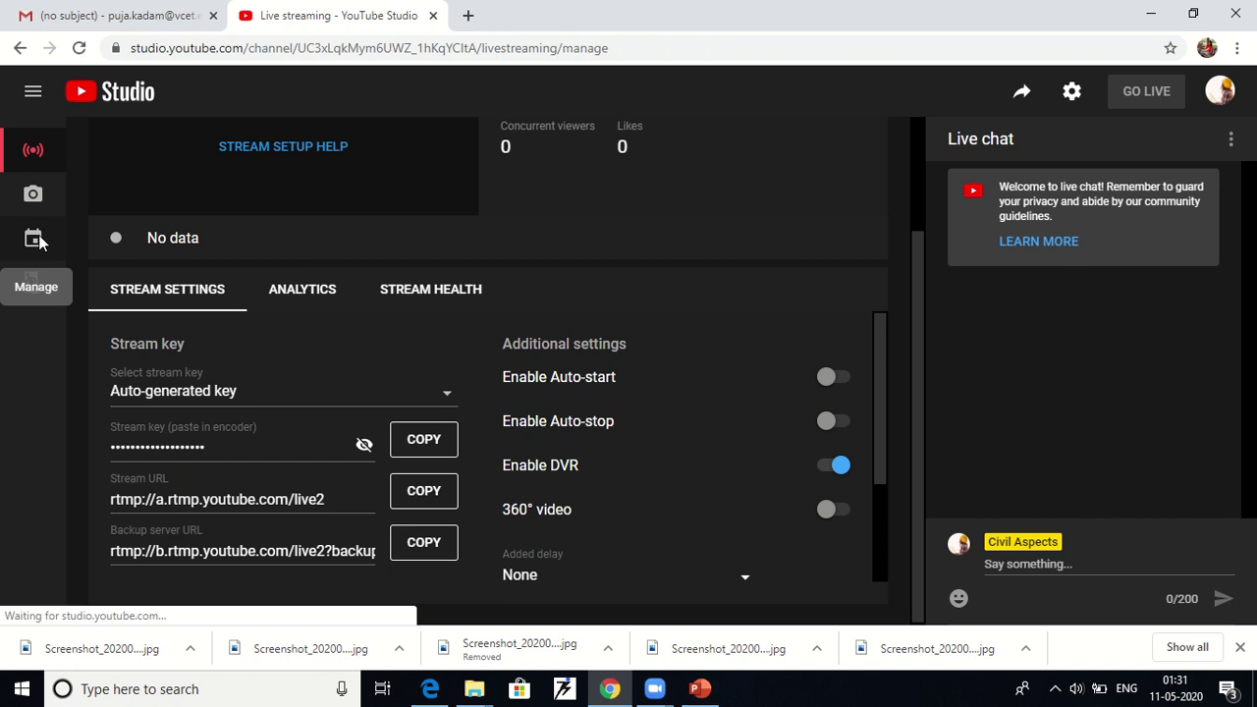
{"action": "mouse_move", "coordinate": [527, 357]}
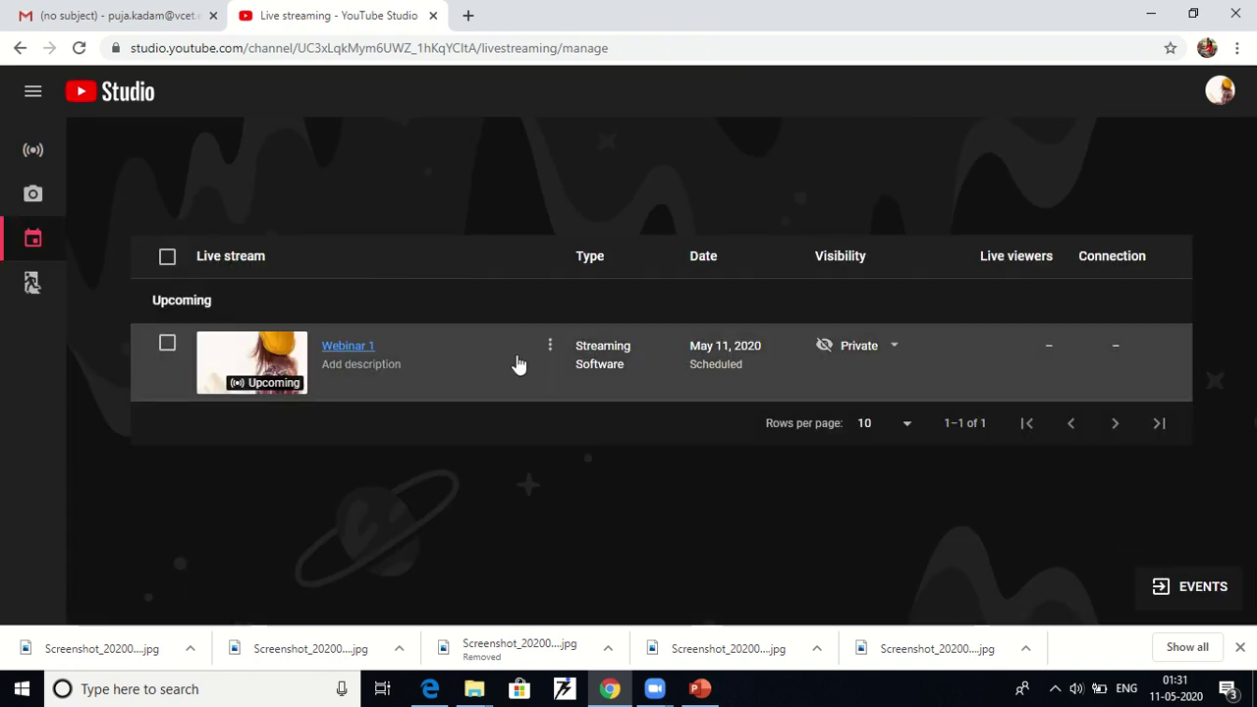
{"action": "left_click", "coordinate": [551, 347]}
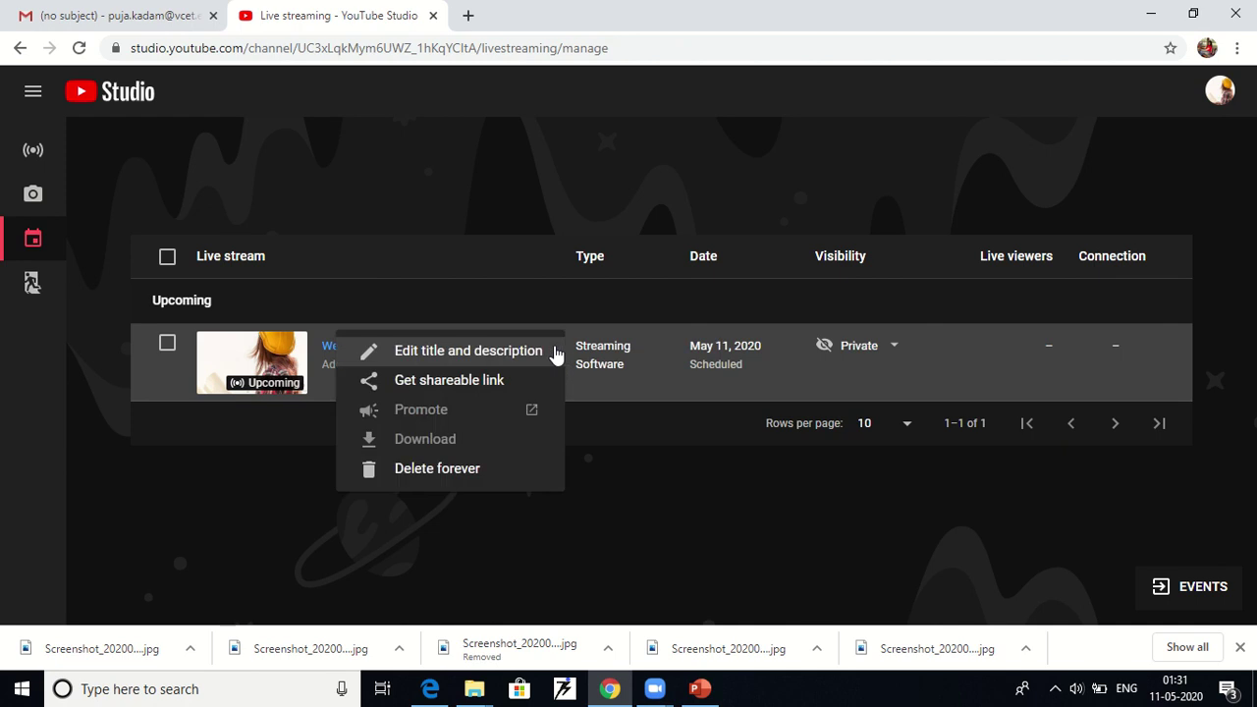
{"action": "left_click", "coordinate": [498, 380]}
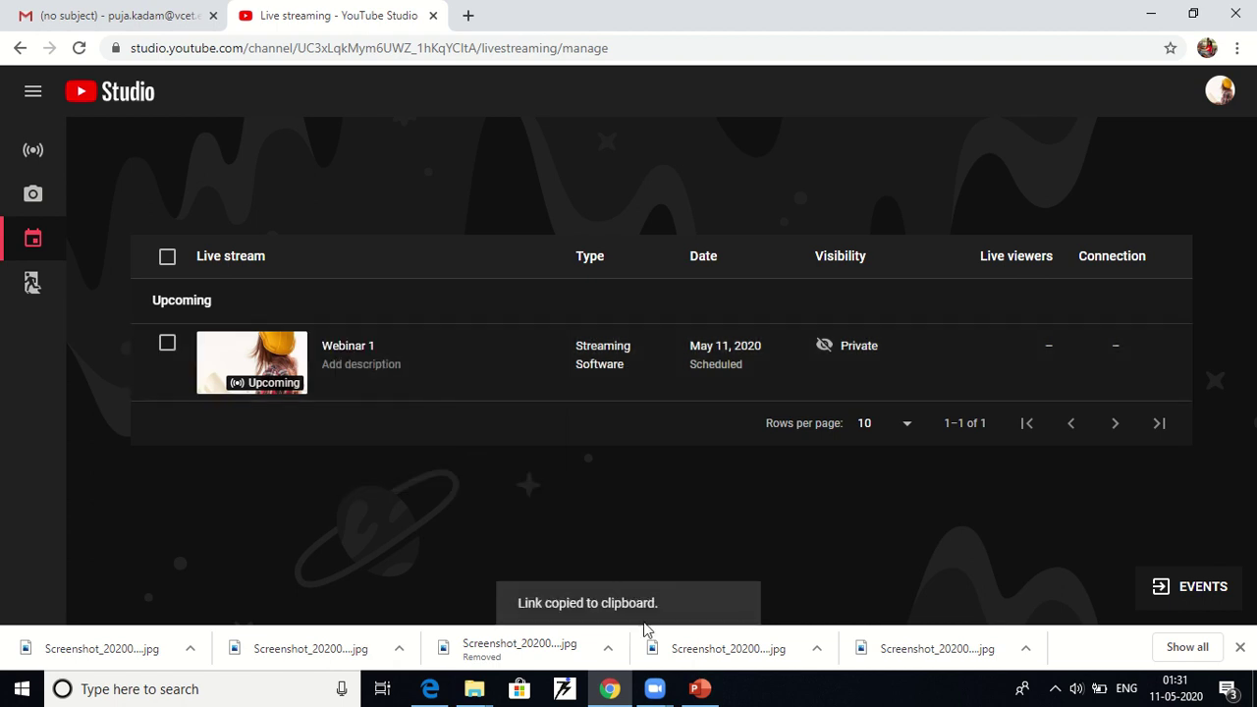
Paste the youtu.be link as the live streaming page URL and click Go Live!
{"action": "left_click", "coordinate": [429, 690]}
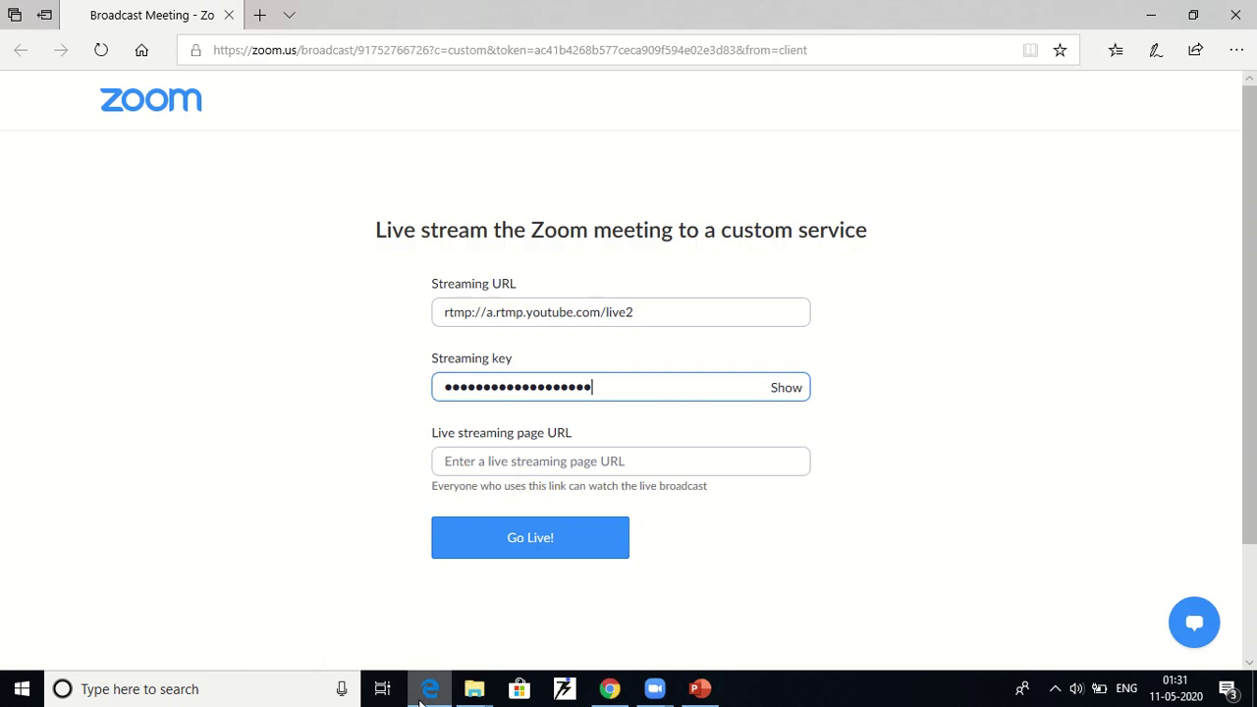
{"action": "left_click", "coordinate": [510, 461]}
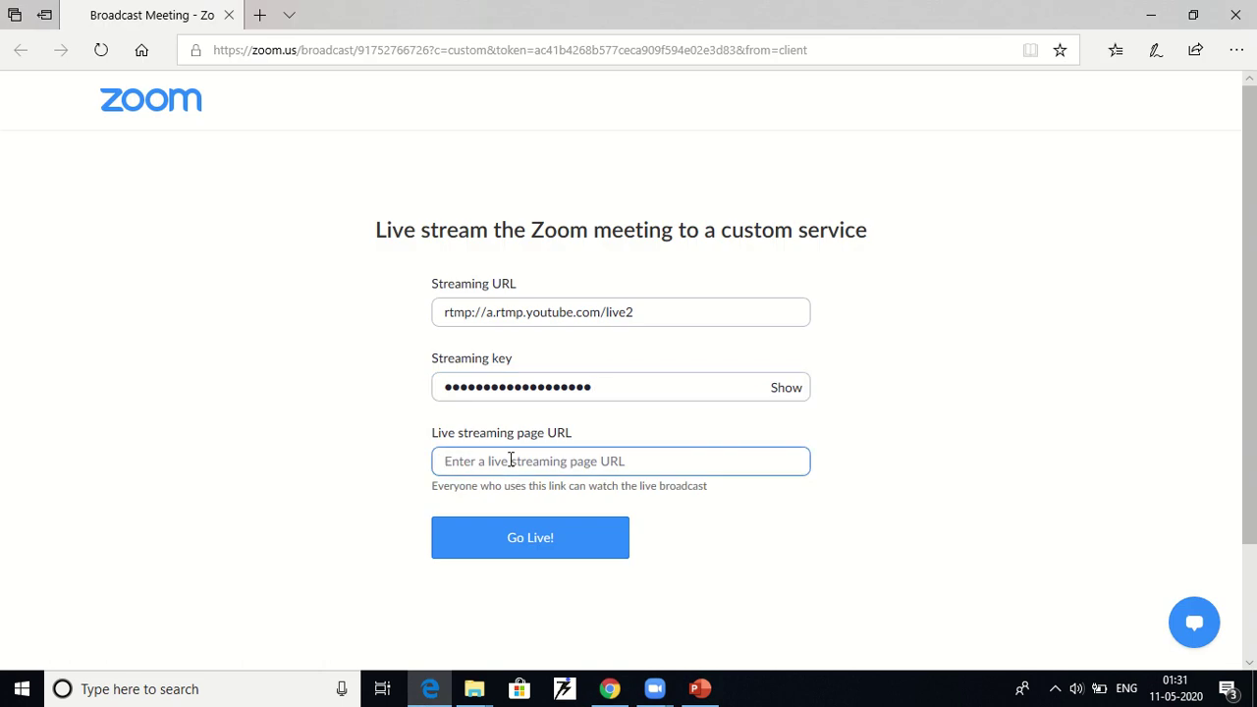
{"action": "key", "text": "ctrl+v"}
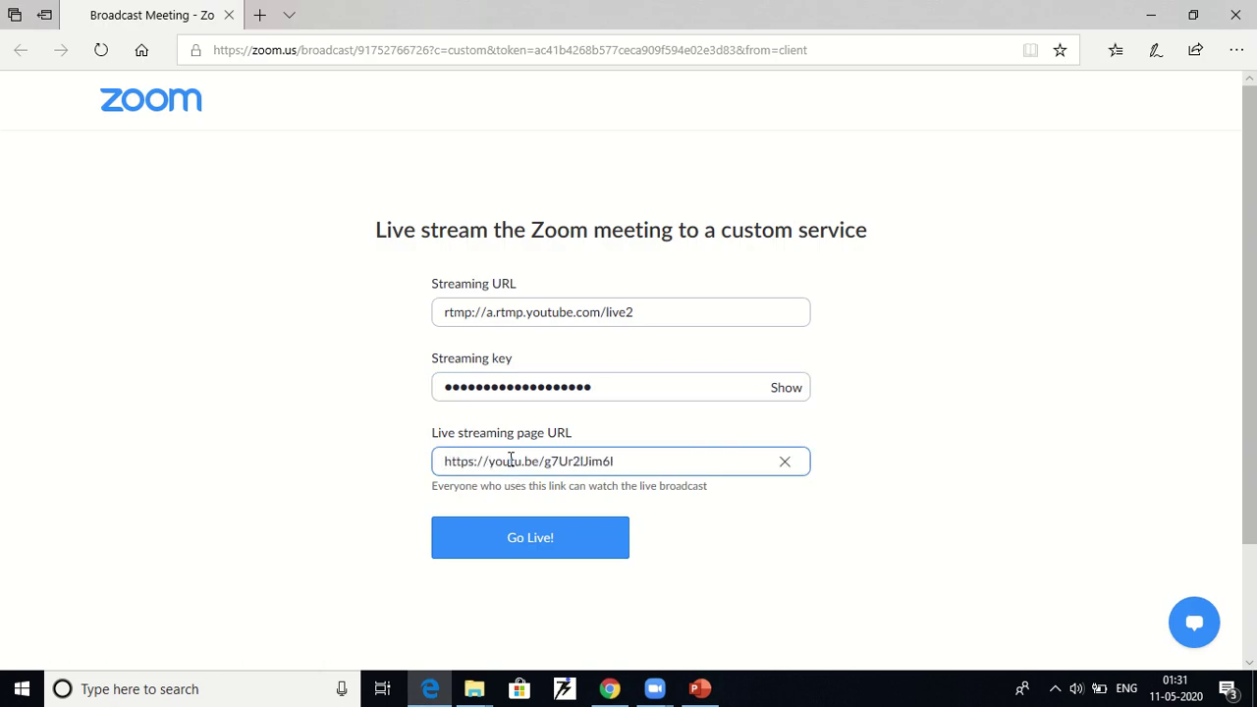
{"action": "left_click", "coordinate": [567, 552]}
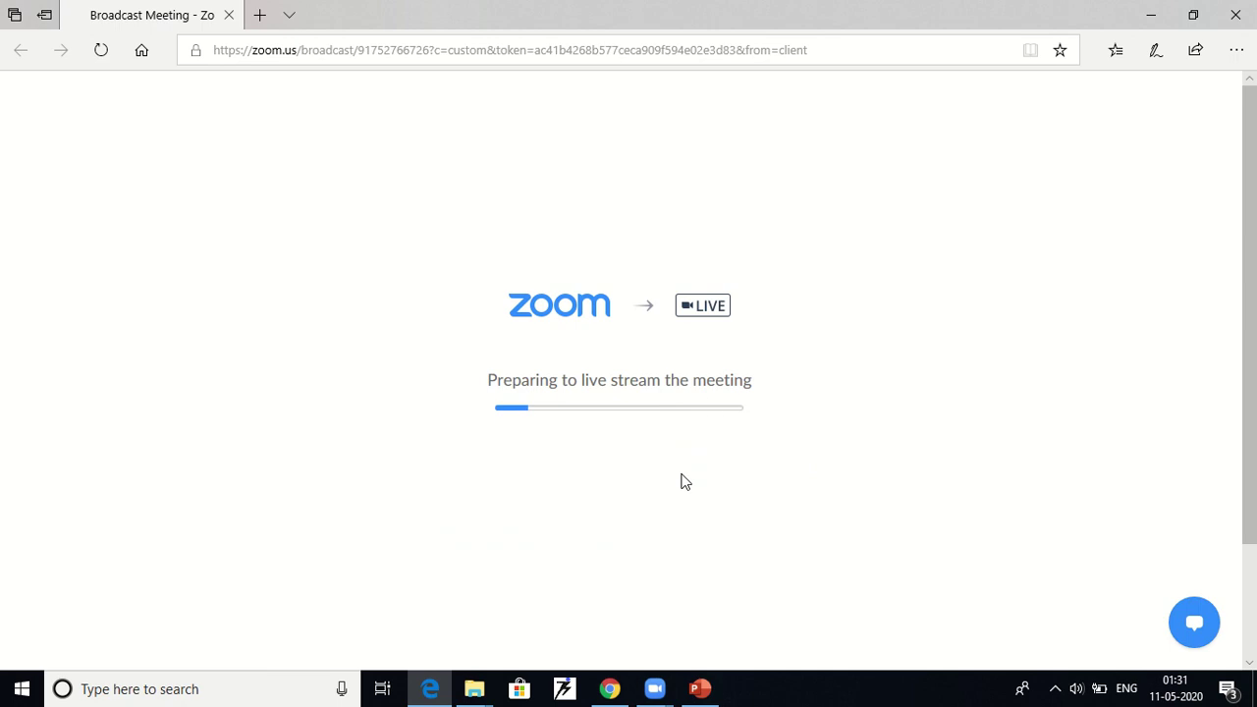
Open the Webinar 1 stream dashboard from the Live streaming list.
{"action": "left_click", "coordinate": [600, 699]}
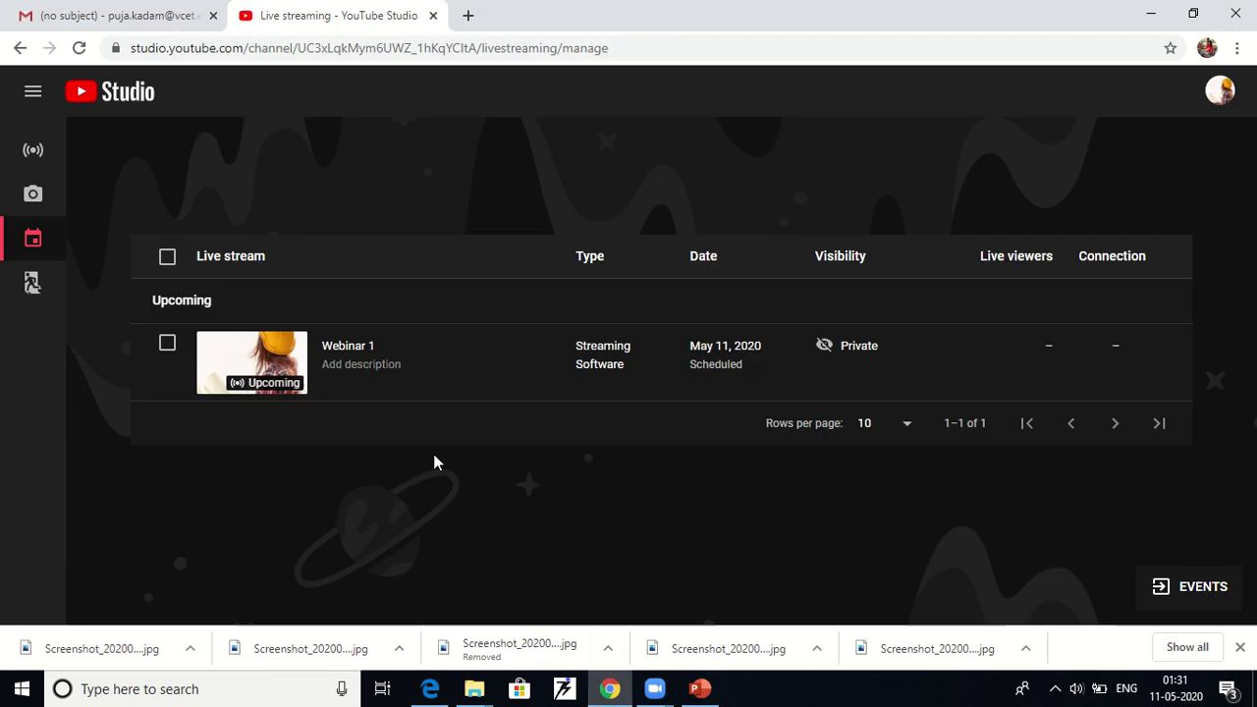
{"action": "left_click", "coordinate": [283, 364]}
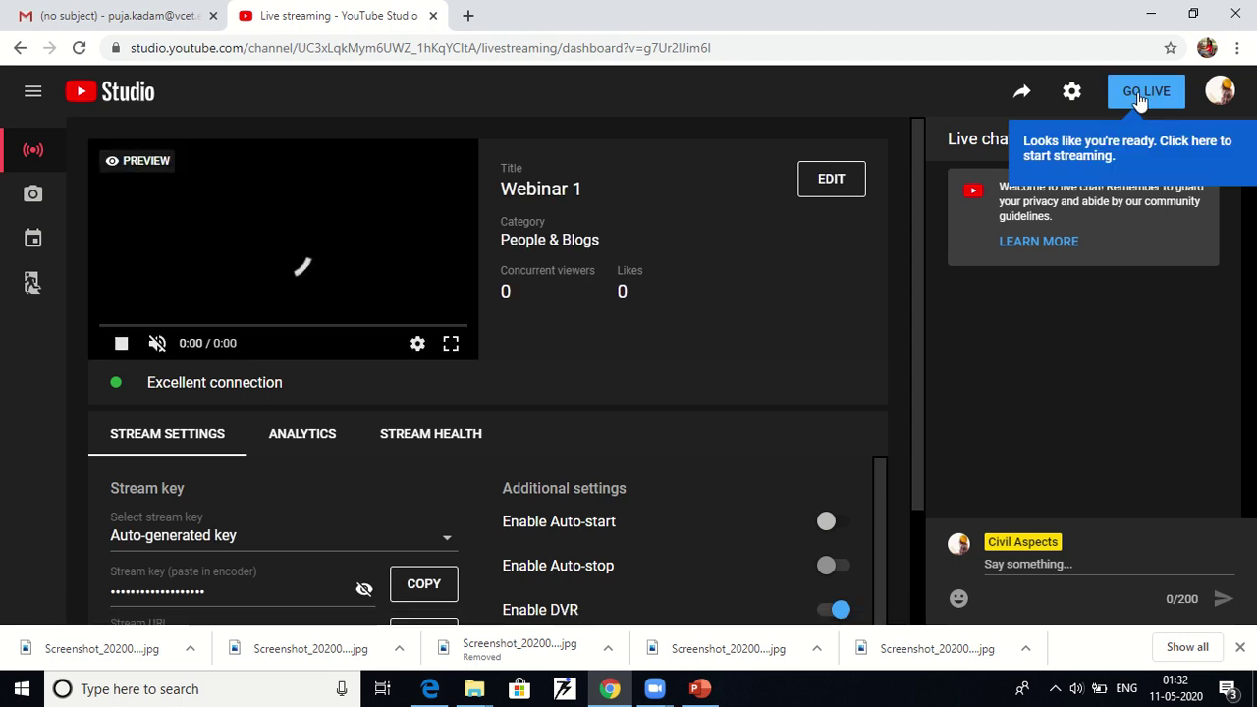
Click GO LIVE so Webinar 1 broadcasts the Zoom meeting video.
{"action": "left_click", "coordinate": [1139, 98]}
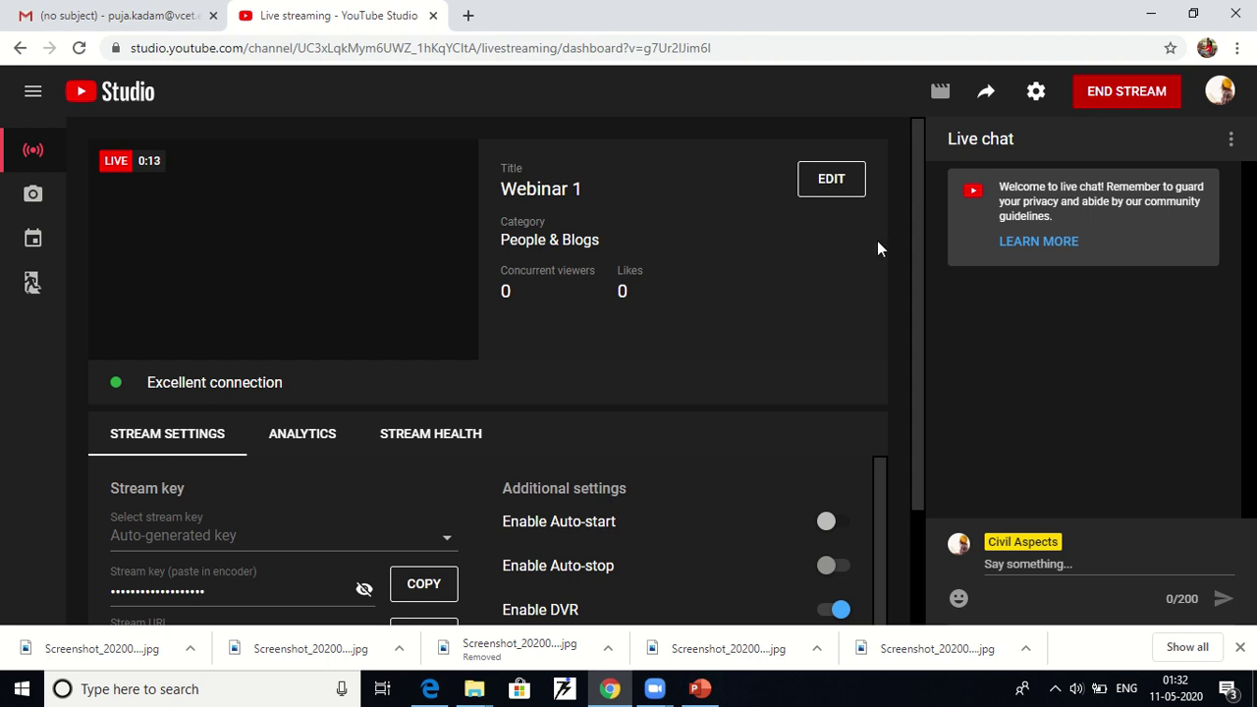
{"action": "mouse_move", "coordinate": [917, 269]}
{"action": "left_mouse_down"}
{"action": "mouse_move", "coordinate": [917, 312]}
{"action": "mouse_move", "coordinate": [924, 239]}
{"action": "left_mouse_up"}
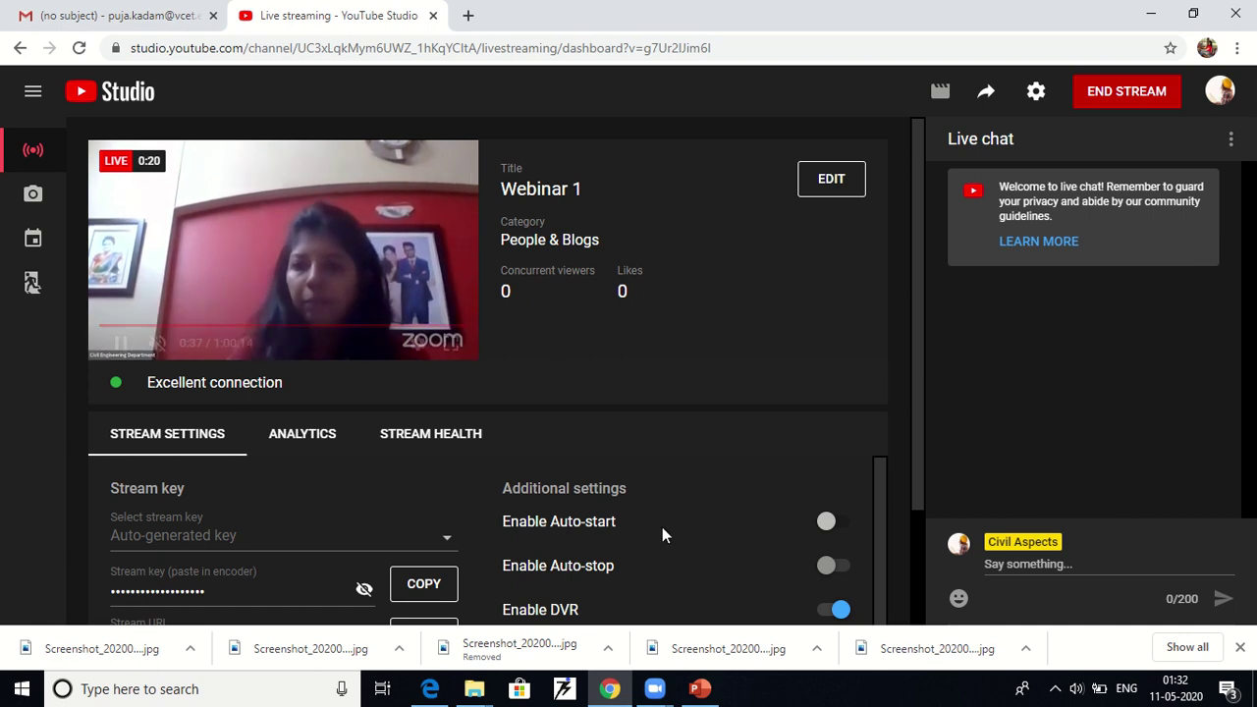
End the Zoom meeting and return to the Webinar 1 stream dashboard in Chrome.
{"action": "left_click", "coordinate": [654, 689]}
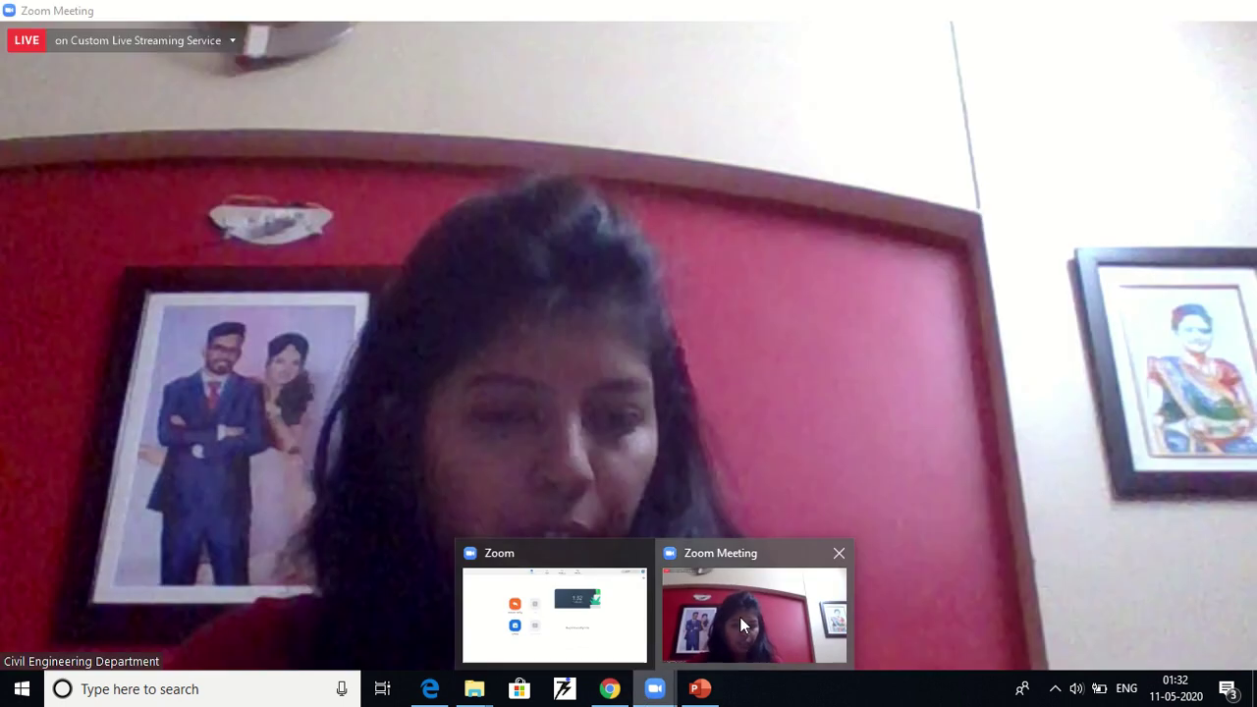
{"action": "left_click", "coordinate": [740, 617]}
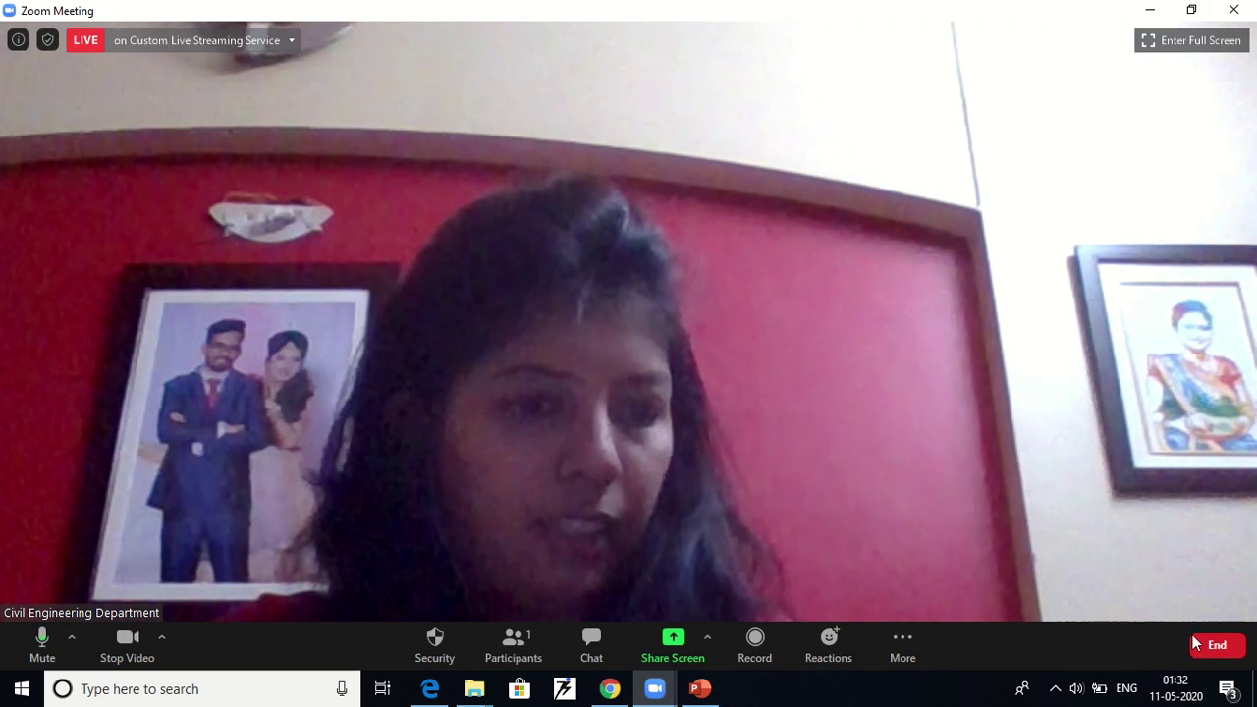
{"action": "left_click", "coordinate": [1204, 645]}
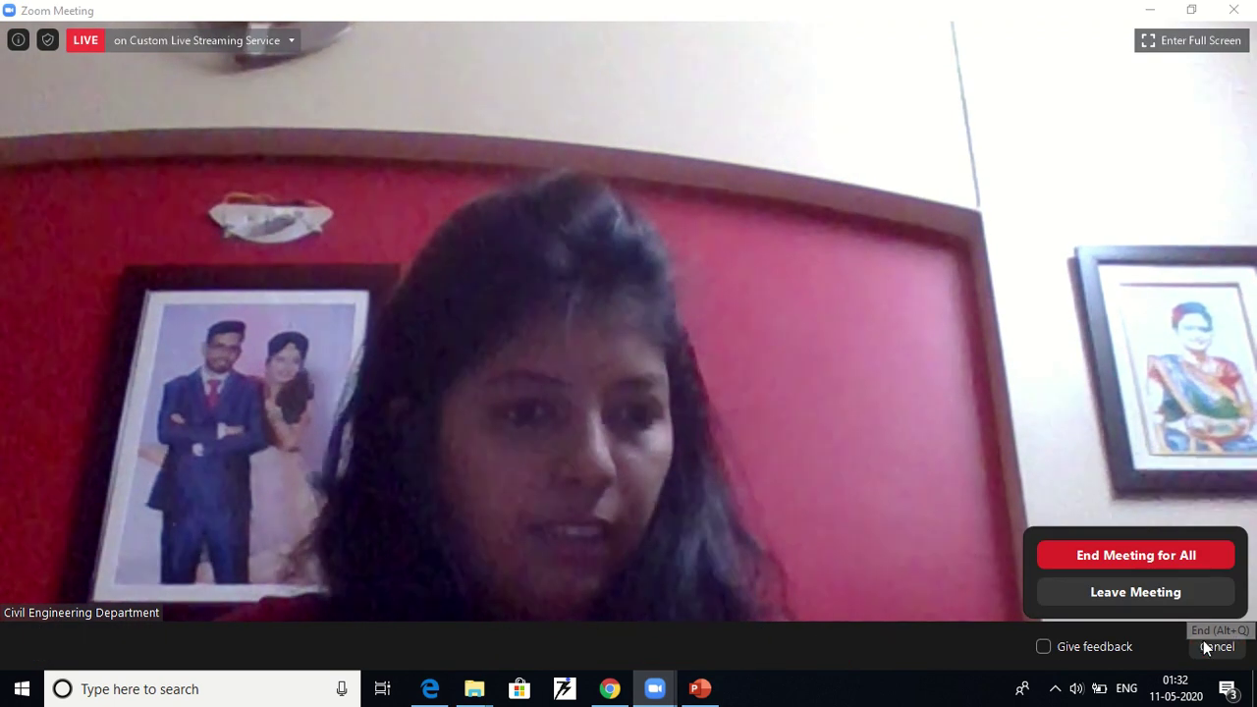
{"action": "left_click", "coordinate": [1150, 558]}
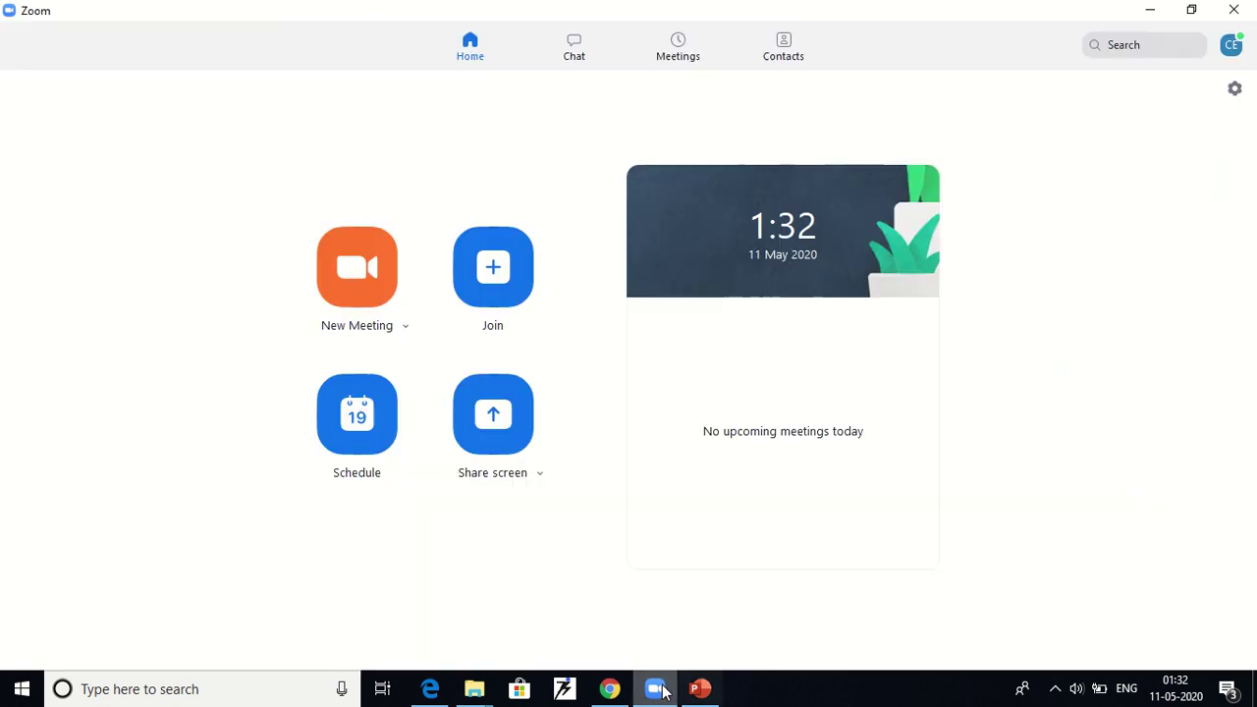
{"action": "left_click", "coordinate": [610, 688]}
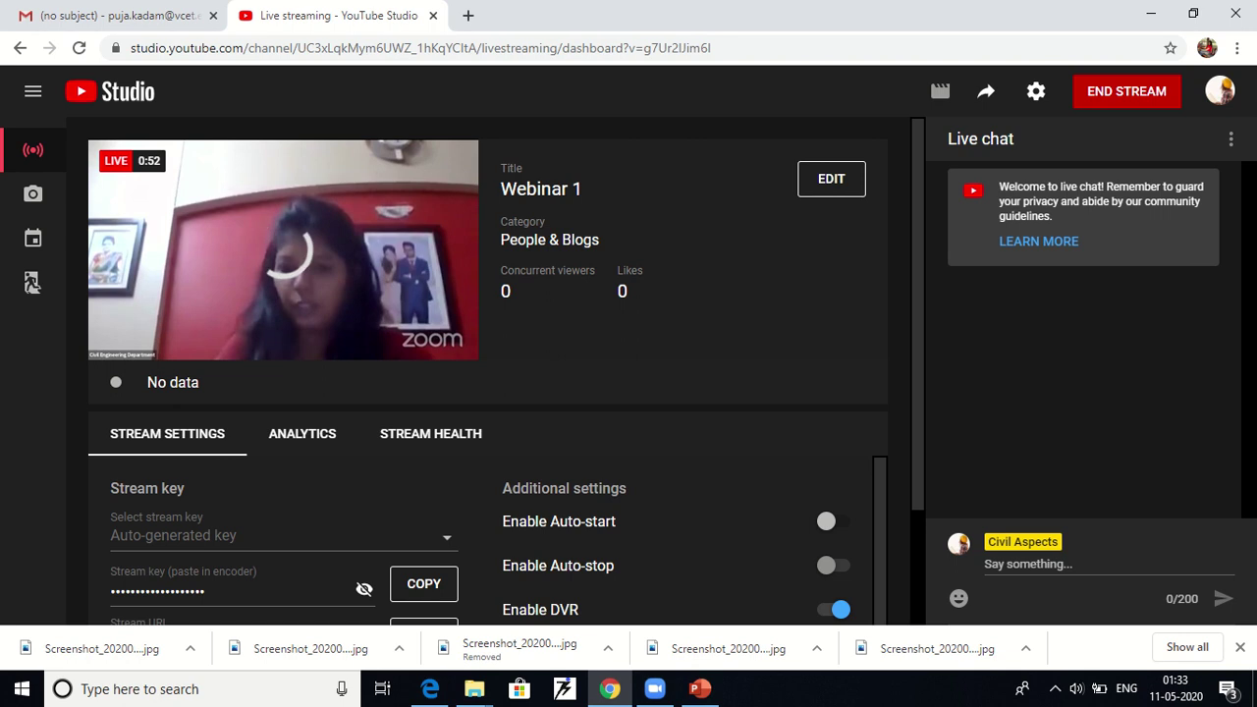
End the Webinar 1 live stream, confirm it, and dismiss the Stream Finished summary (0:58, Offline).
{"action": "left_click", "coordinate": [1095, 98]}
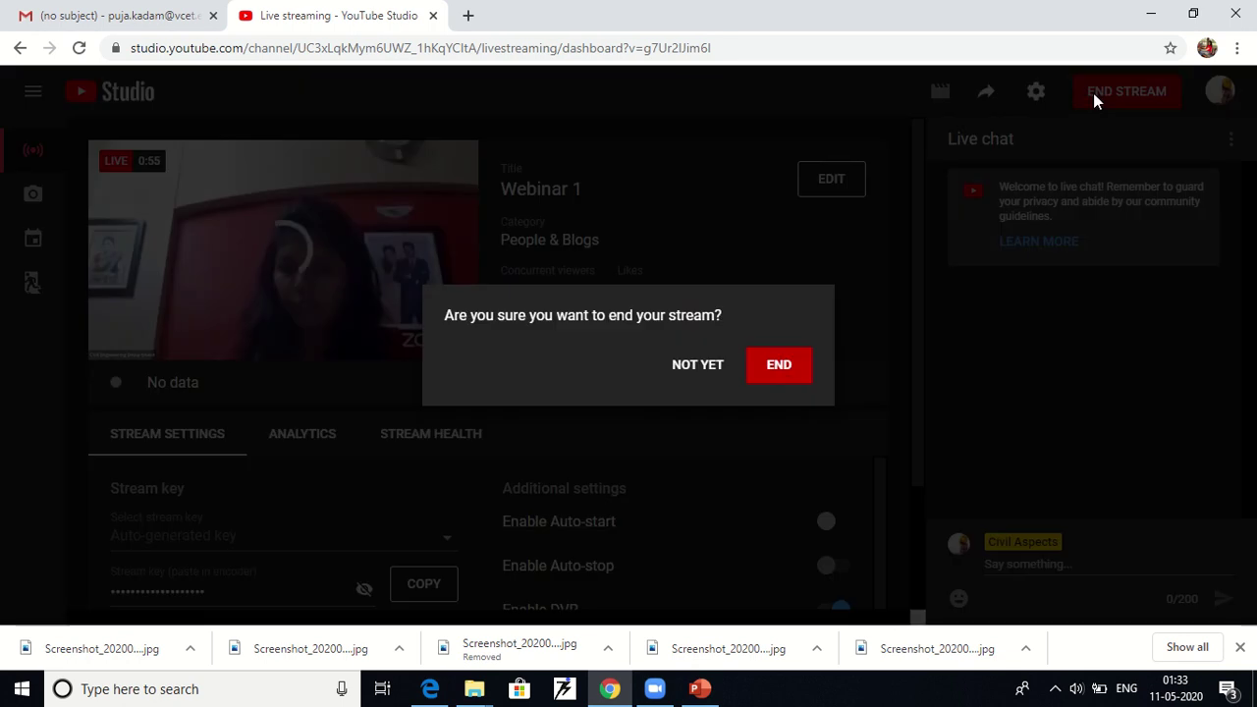
{"action": "left_click", "coordinate": [789, 378]}
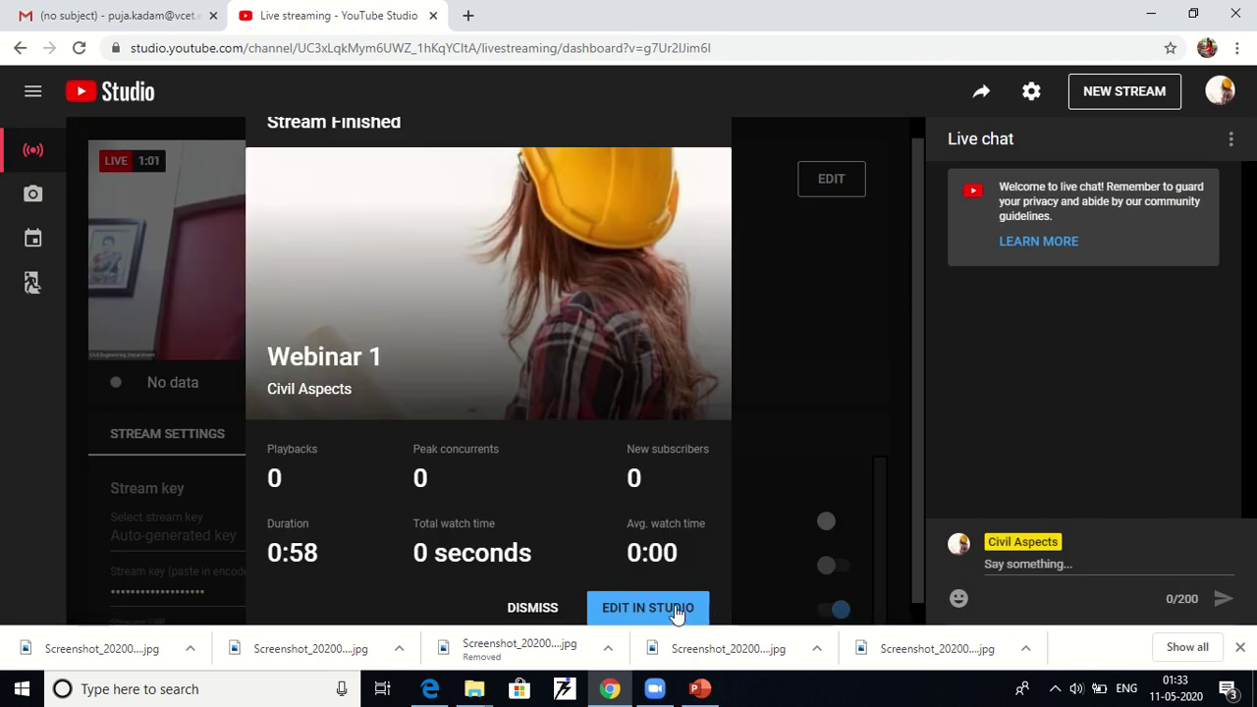
{"action": "left_click", "coordinate": [535, 609]}
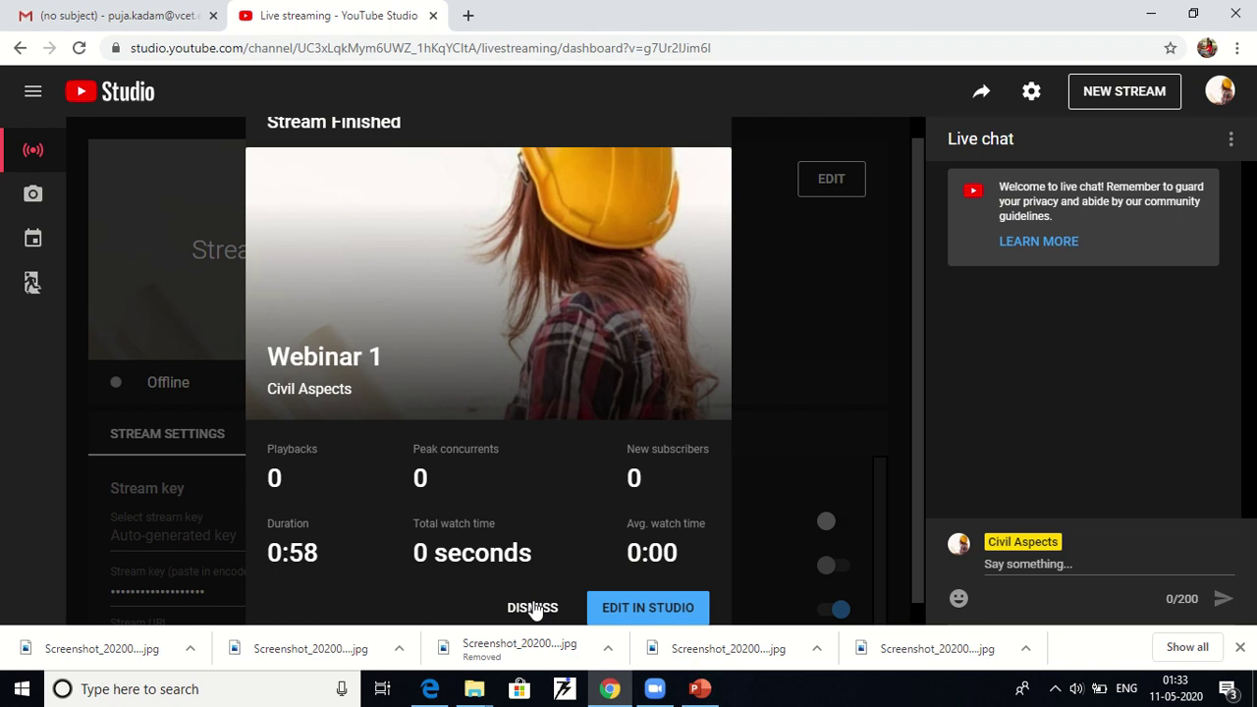
Close the stream summary and go from the account menu through Your channel into YouTube Studio.
{"action": "left_click", "coordinate": [530, 609]}
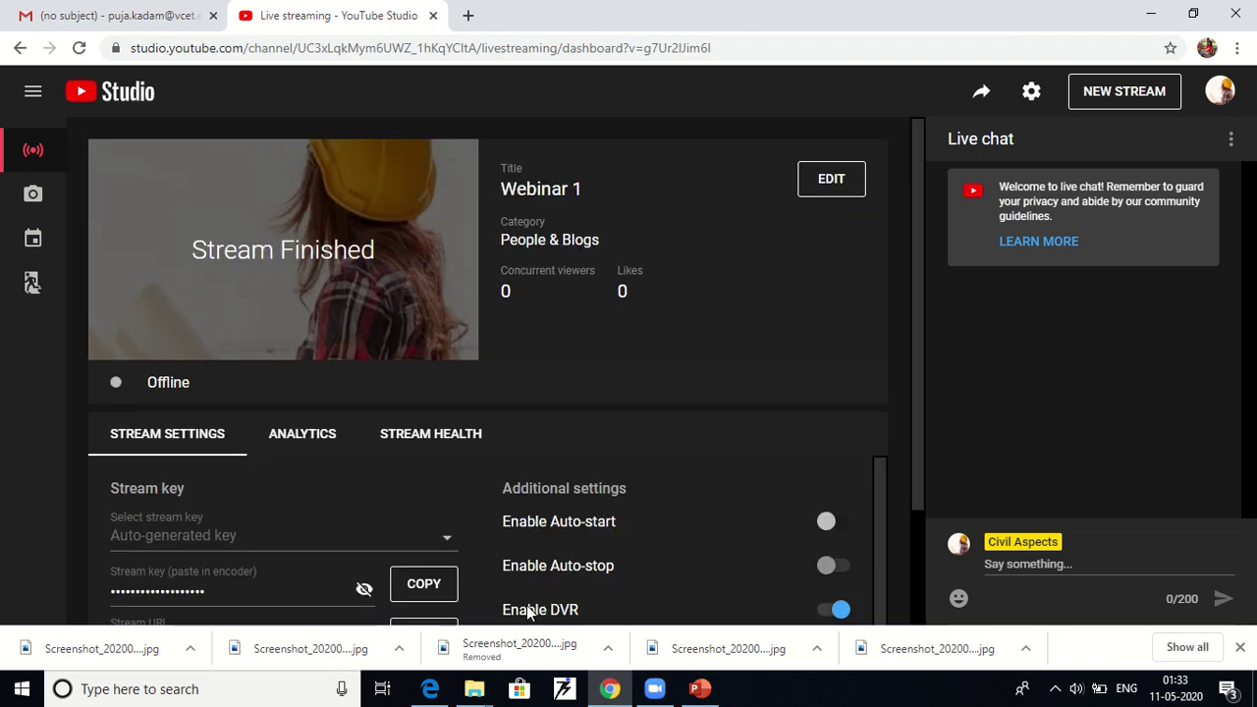
{"action": "left_click", "coordinate": [1221, 91]}
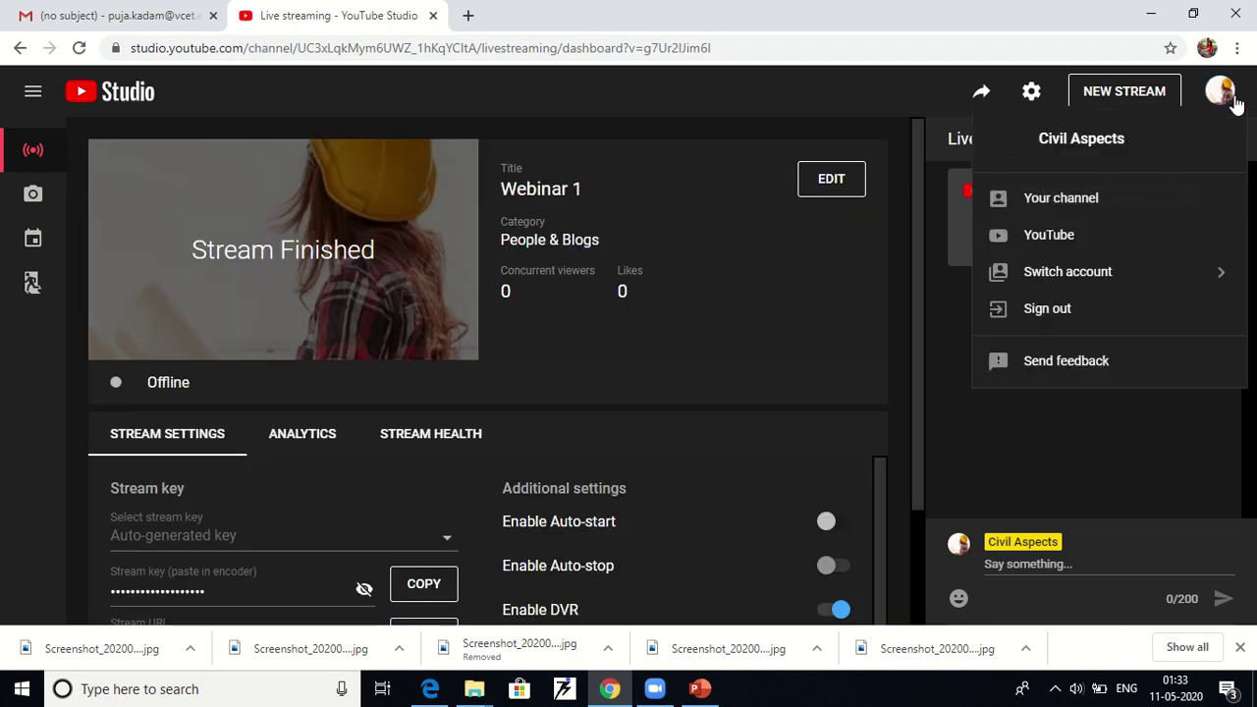
{"action": "left_click", "coordinate": [1047, 201]}
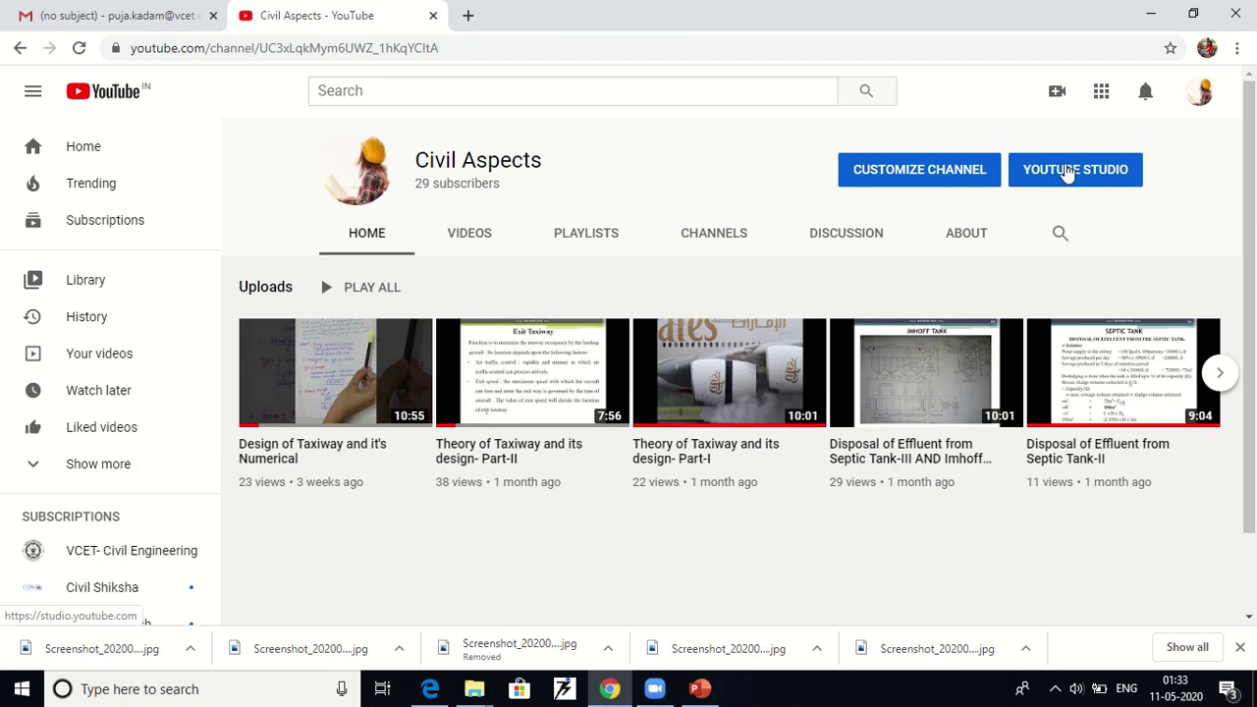
{"action": "left_click", "coordinate": [1068, 172]}
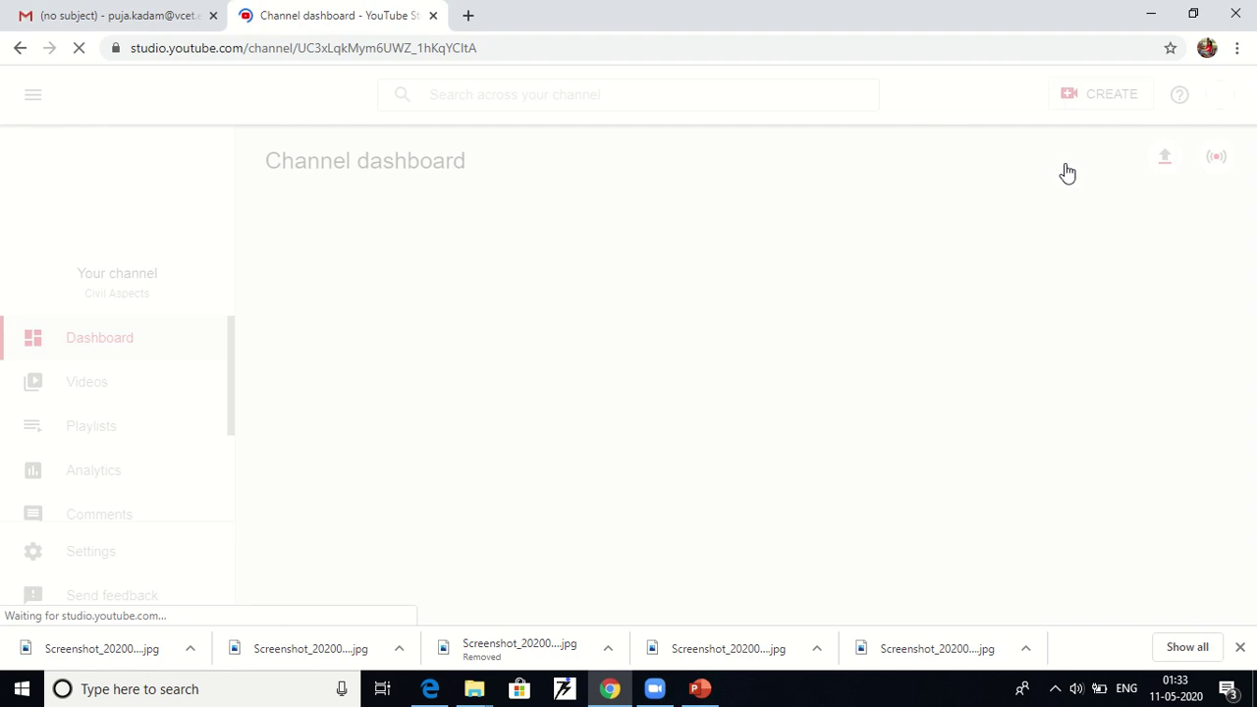
Open the Webinar 1 replay from the Live tab of the channel's Videos list.
{"action": "left_click", "coordinate": [106, 384]}
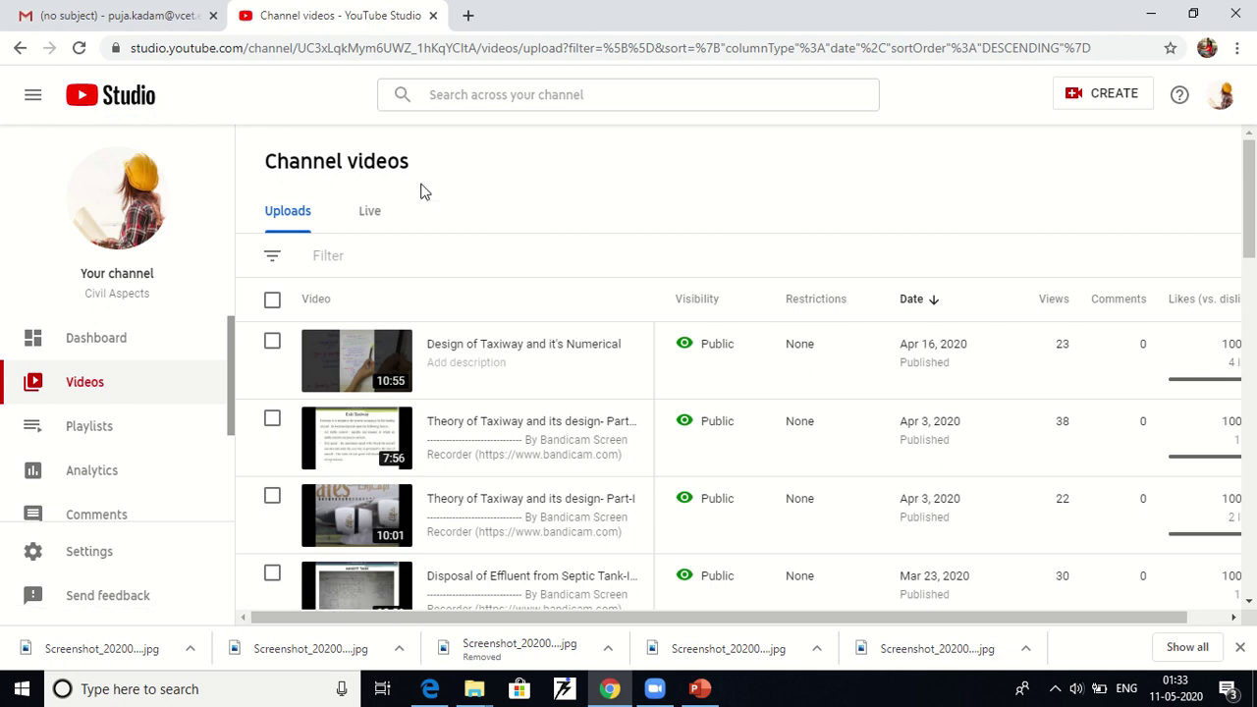
{"action": "left_click", "coordinate": [380, 215]}
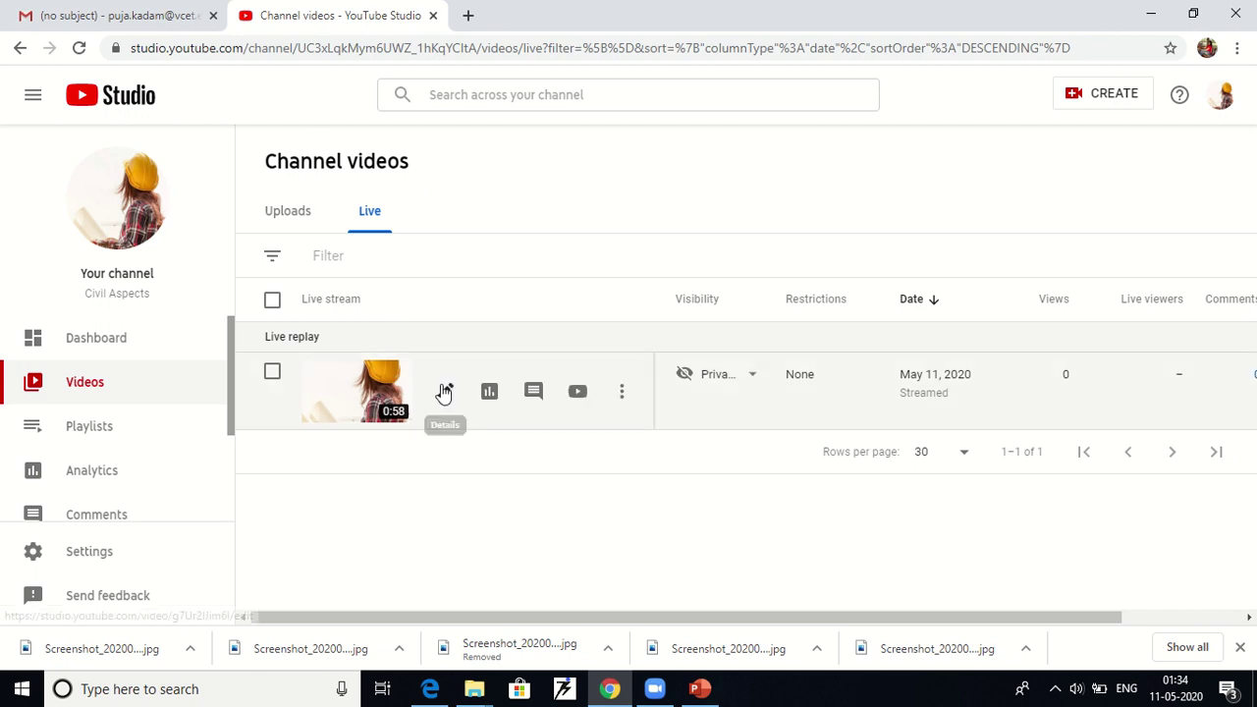
{"action": "mouse_move", "coordinate": [380, 424]}
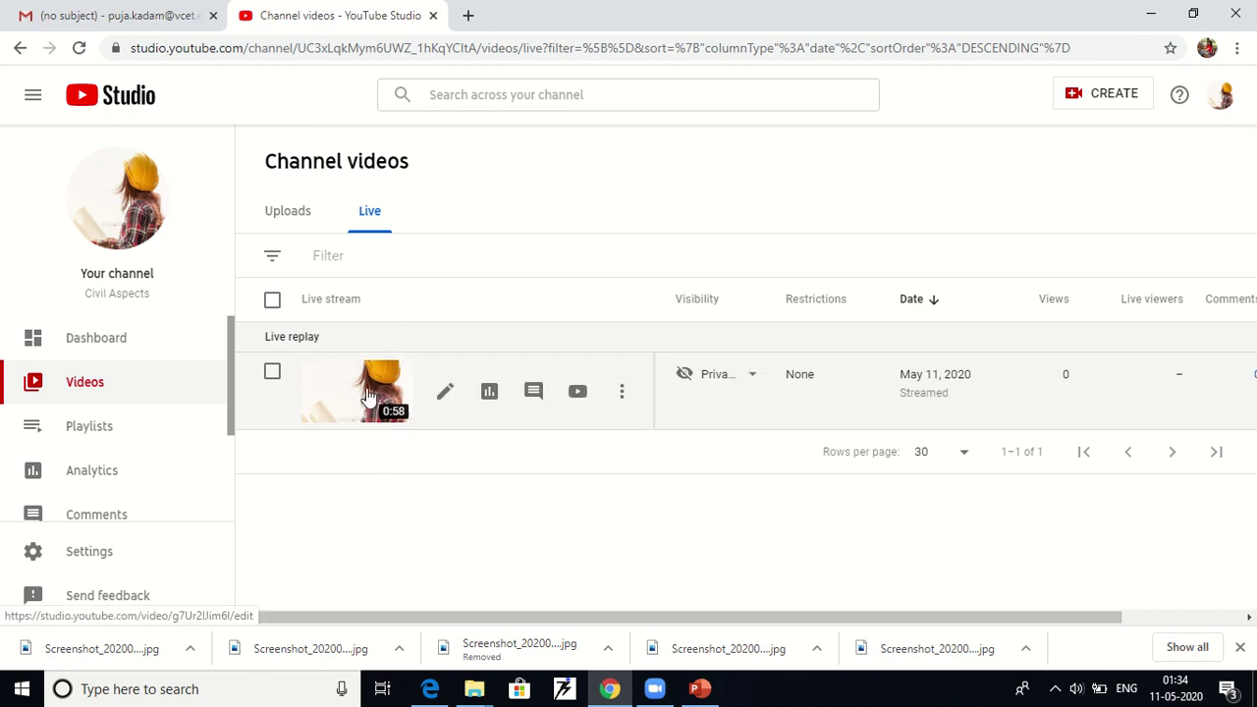
{"action": "left_click", "coordinate": [369, 396]}
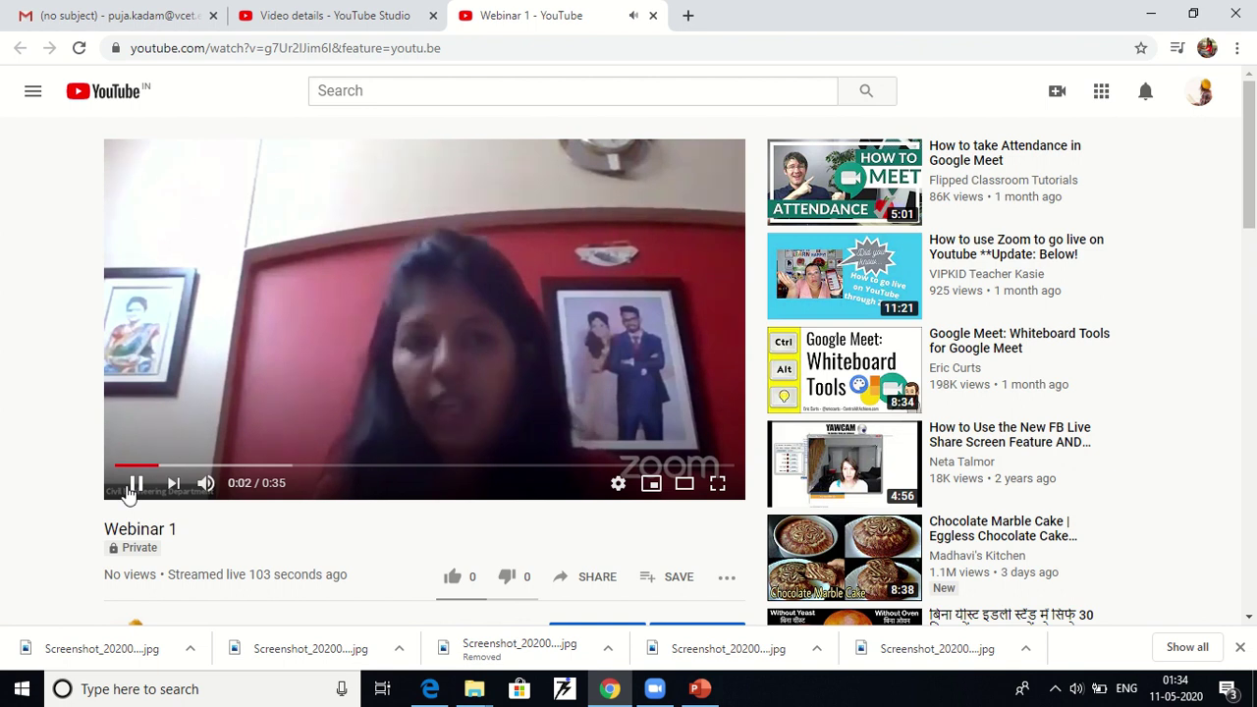
Pause the Webinar 1 replay at 0:02 and return to its YouTube Studio Video details tab.
{"action": "left_click", "coordinate": [128, 487]}
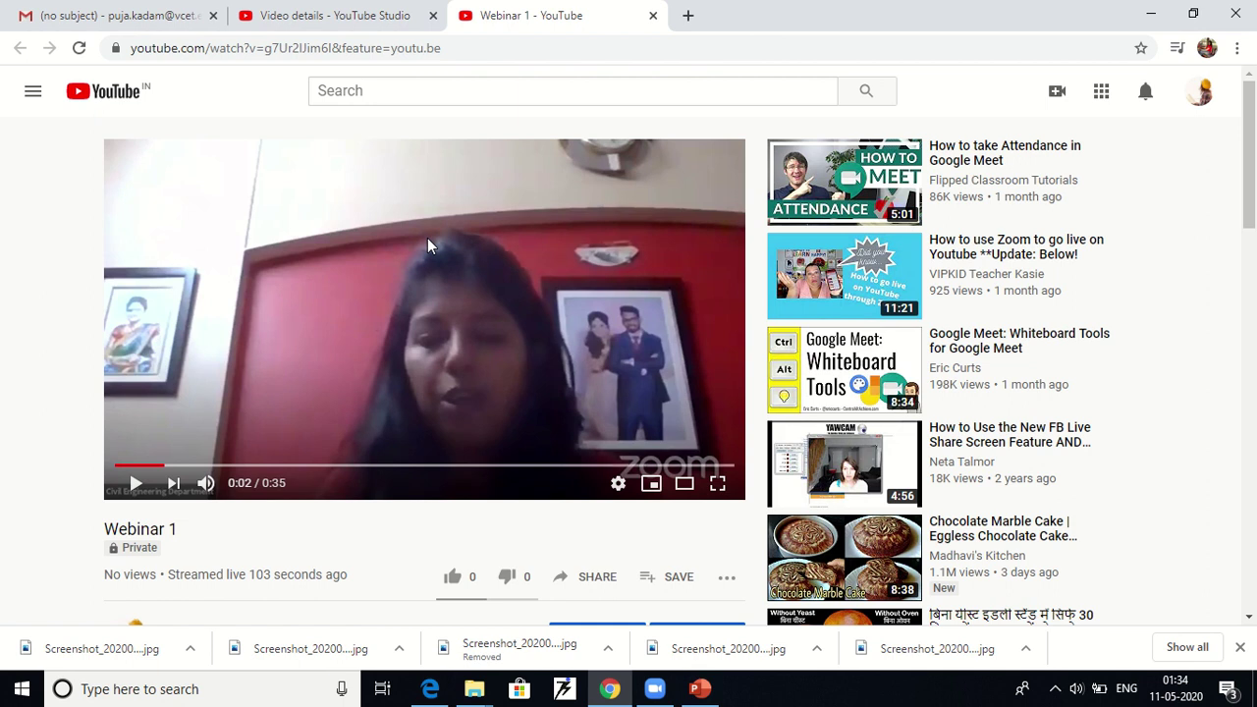
{"action": "mouse_move", "coordinate": [677, 20]}
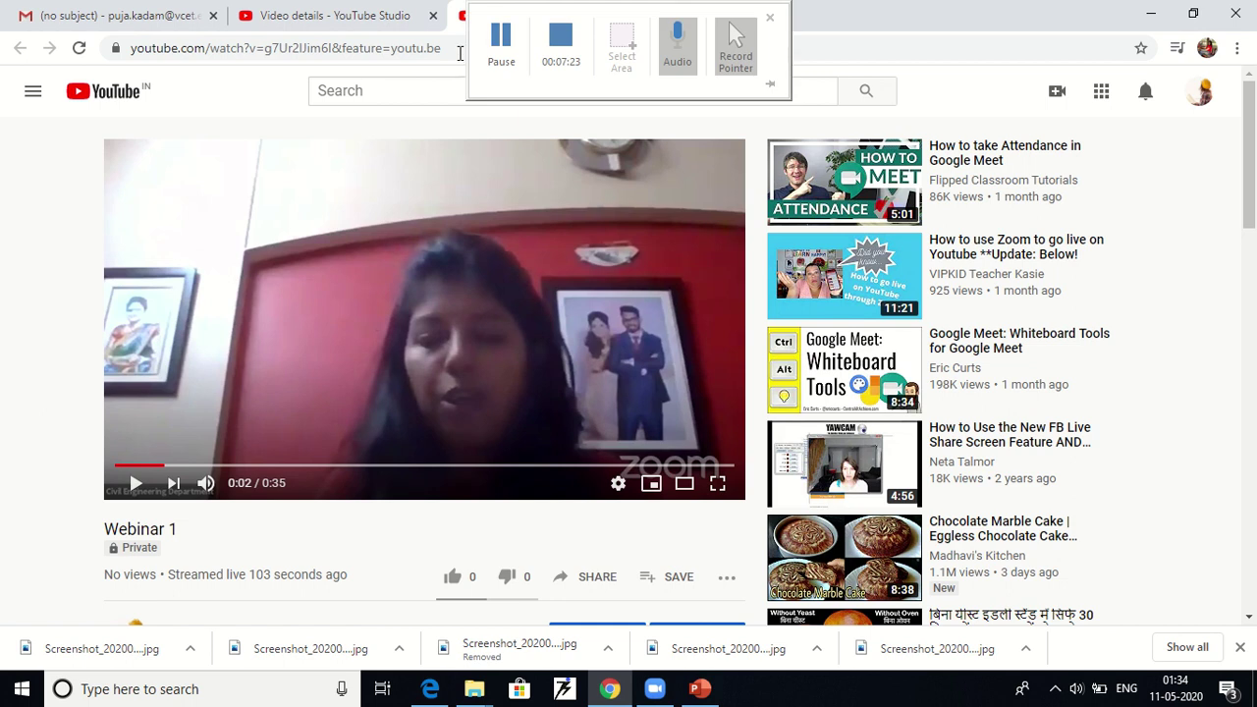
{"action": "left_click", "coordinate": [413, 14]}
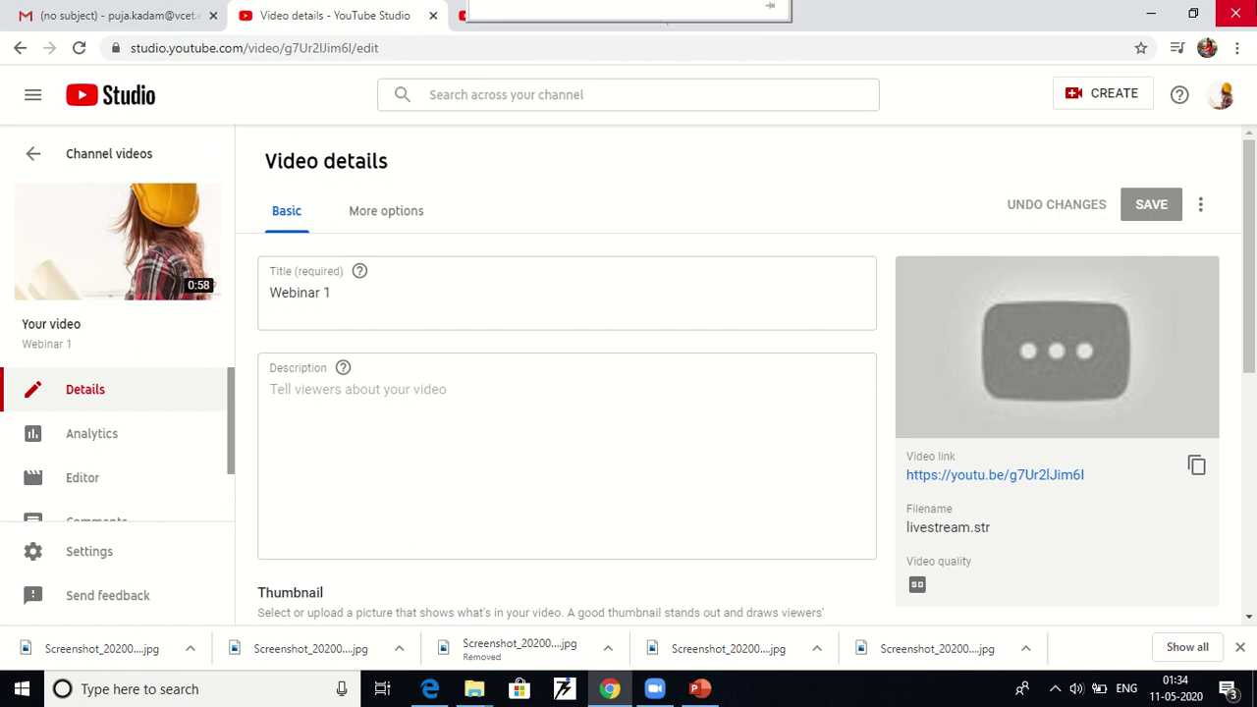
{"action": "left_click", "coordinate": [1218, 102]}
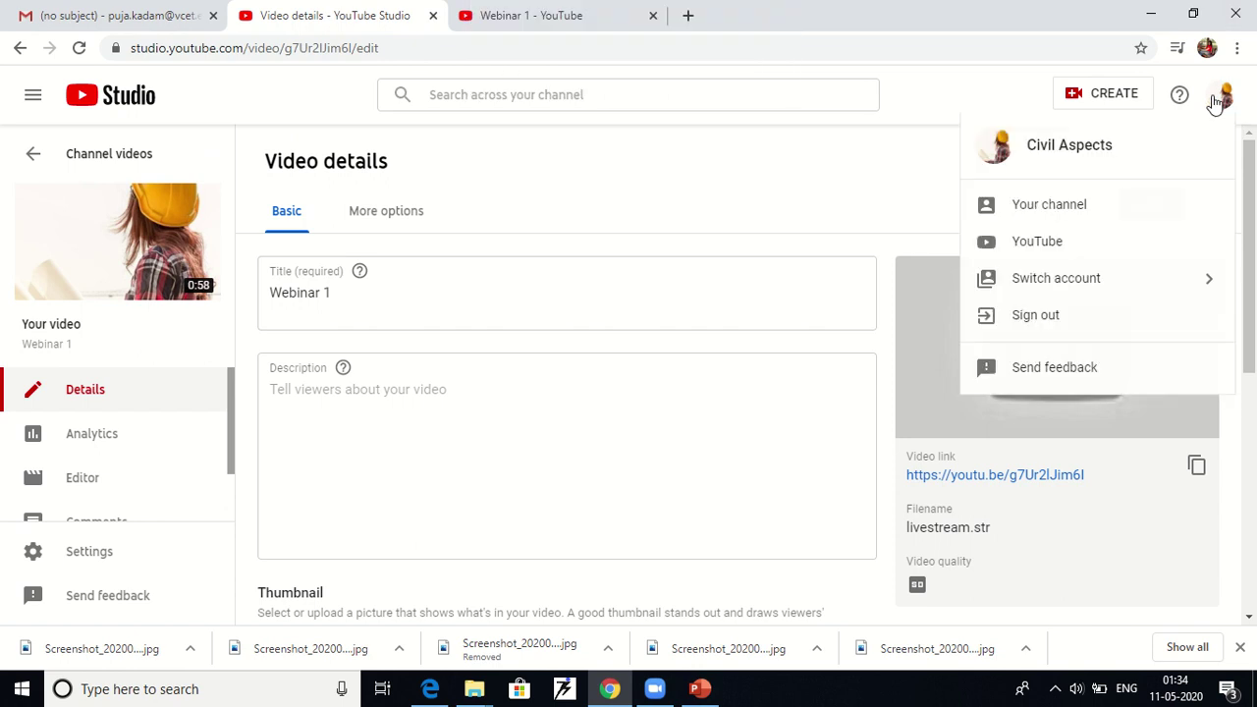